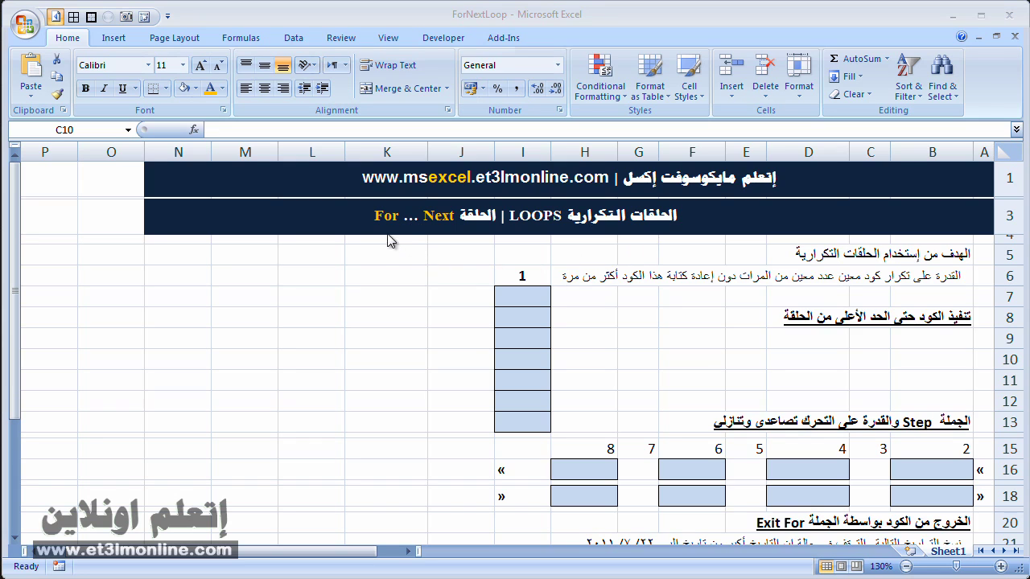
- Open the Visual Basic editor from the Developer tab and insert a new module
{"action": "left_click", "coordinate": [456, 40]}
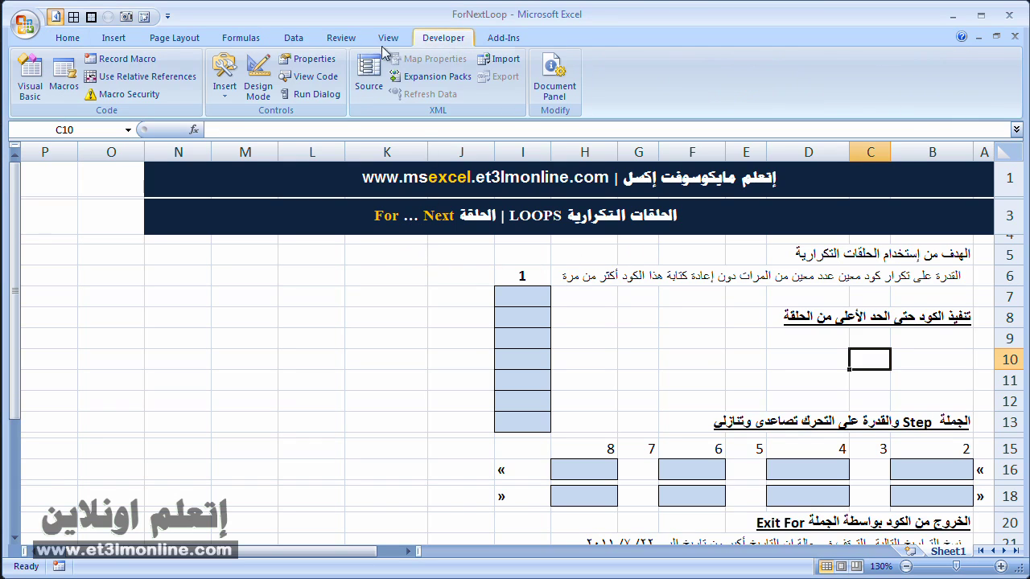
{"action": "left_click", "coordinate": [42, 68]}
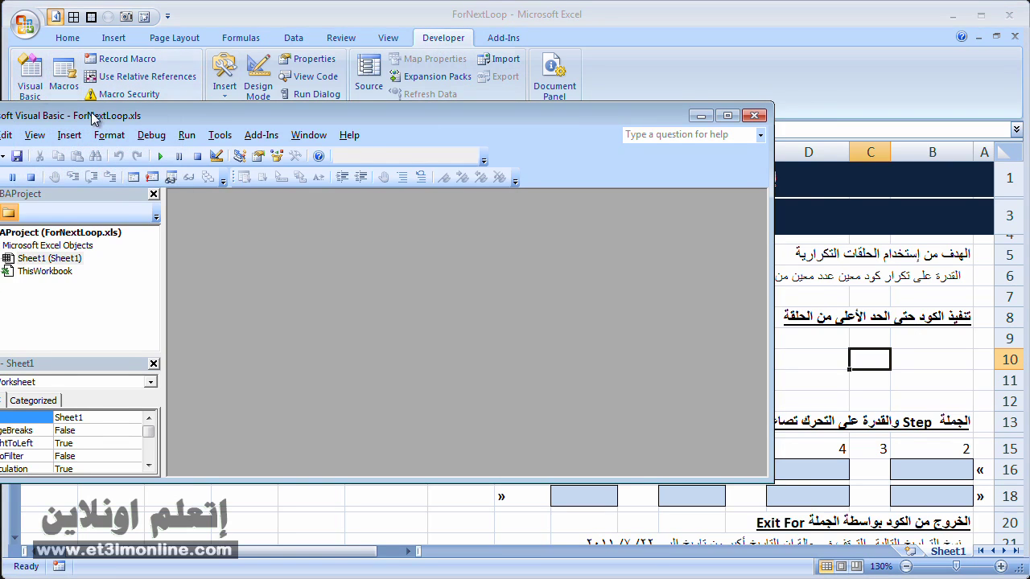
{"action": "left_click_drag", "start_coordinate": [96, 115], "coordinate": [161, 115]}
{"action": "right_click", "coordinate": [118, 262]}
{"action": "mouse_move", "coordinate": [190, 329]}
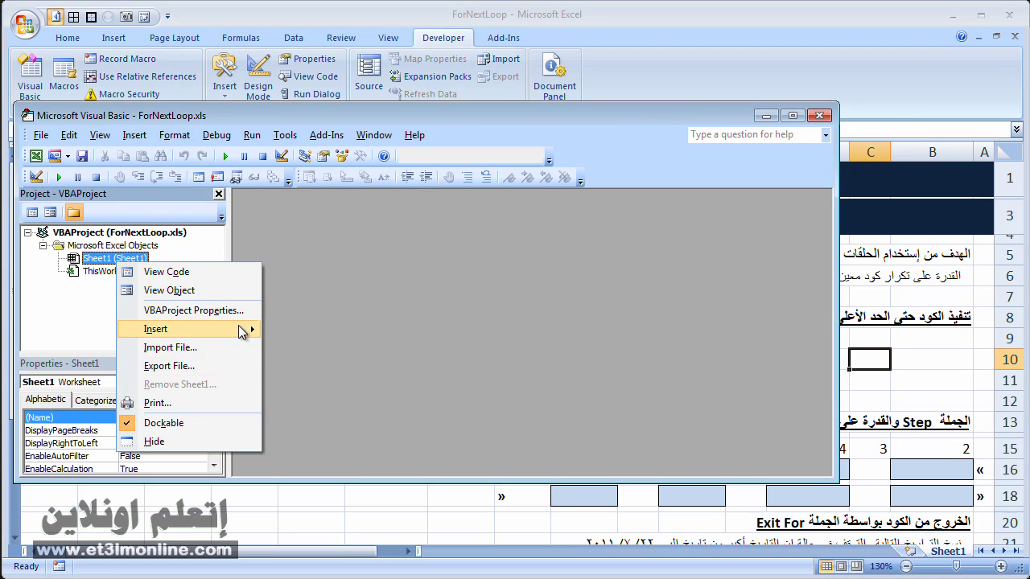
{"action": "left_click", "coordinate": [291, 350]}
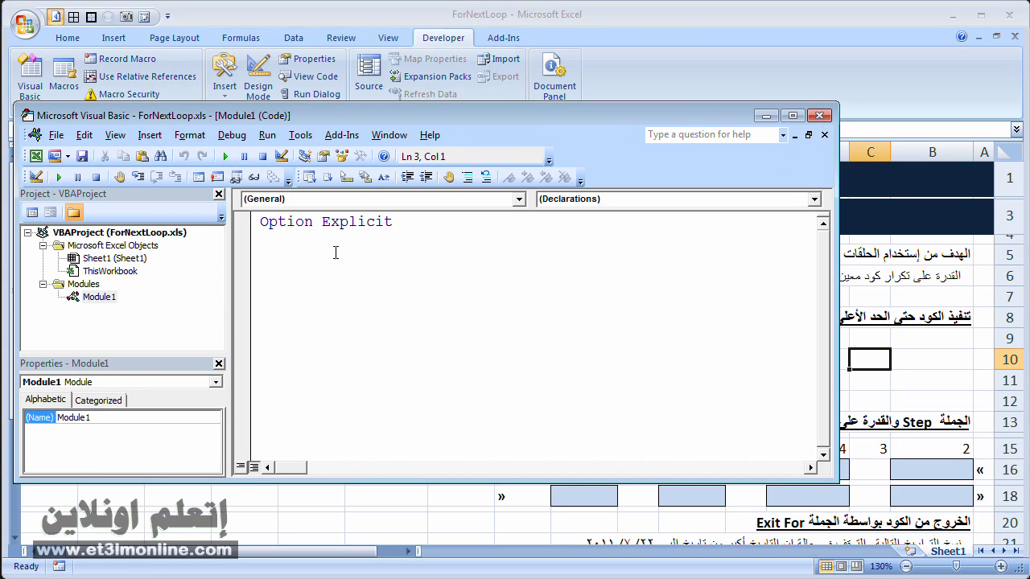
- Replace the mistyped text with a Sub test procedure header and a blank body line
{"action": "type", "text": "سعلا"}
{"action": "key", "text": "shift+Home"}
{"action": "type", "text": "sub"}
{"action": "type", "text": " test"}
{"action": "key", "text": "Return"}
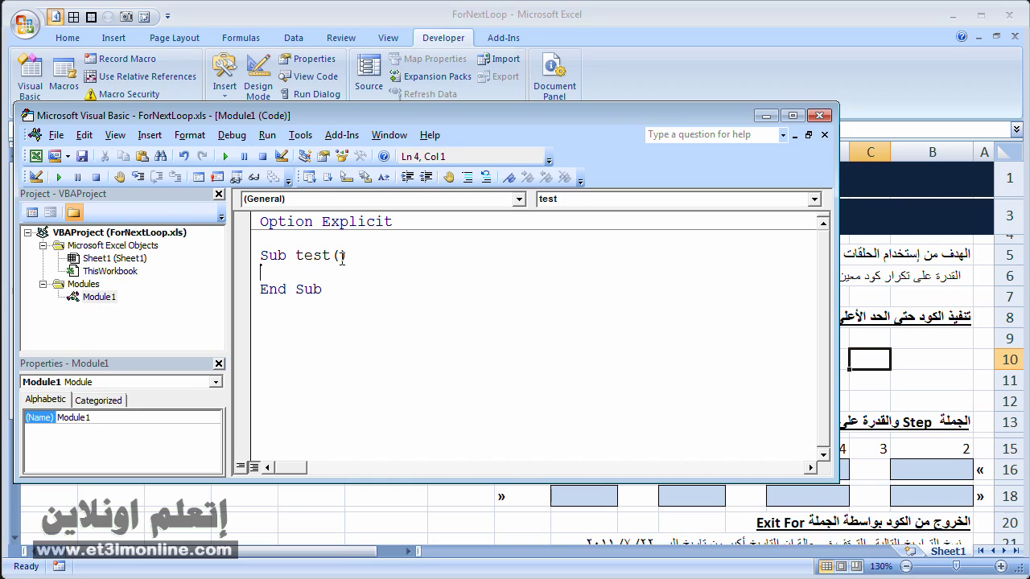
{"action": "key", "text": "Return"}
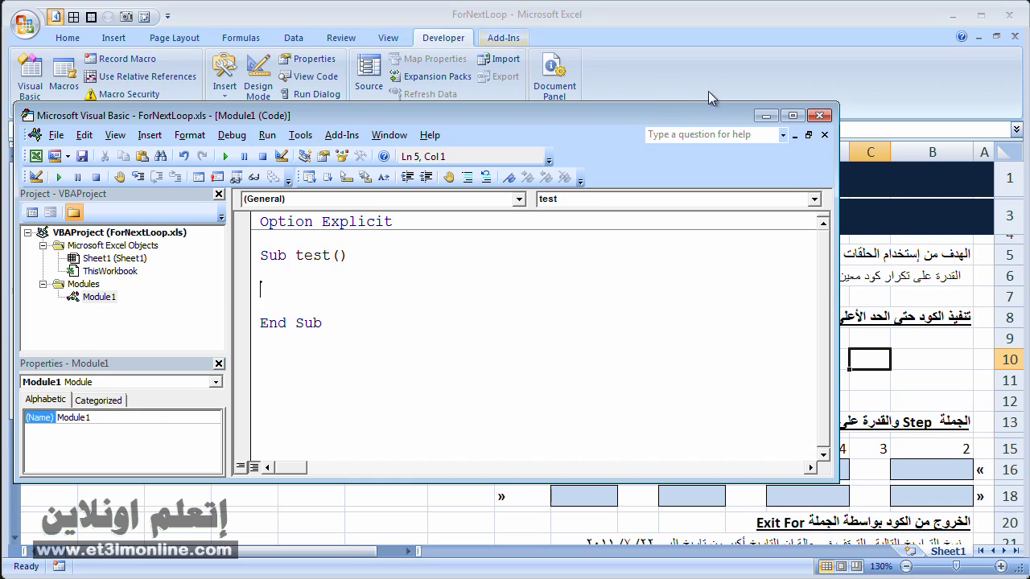
- Arrange the editor beside the sheet and mark cells I7:I13 as the target range
{"action": "left_click_drag", "start_coordinate": [507, 124], "coordinate": [134, 119]}
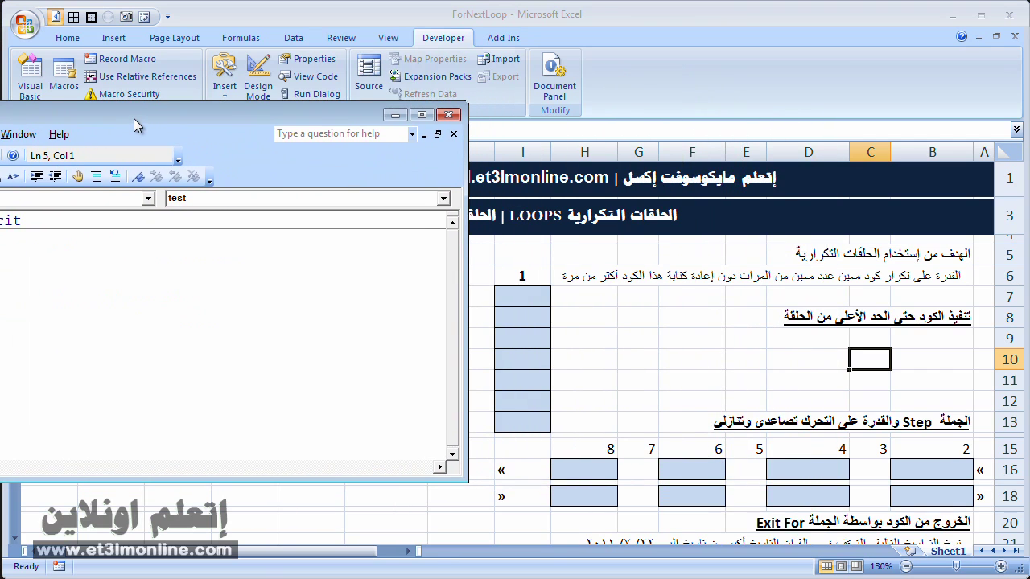
{"action": "left_click", "coordinate": [524, 299]}
{"action": "left_click_drag", "start_coordinate": [523, 300], "coordinate": [542, 413]}
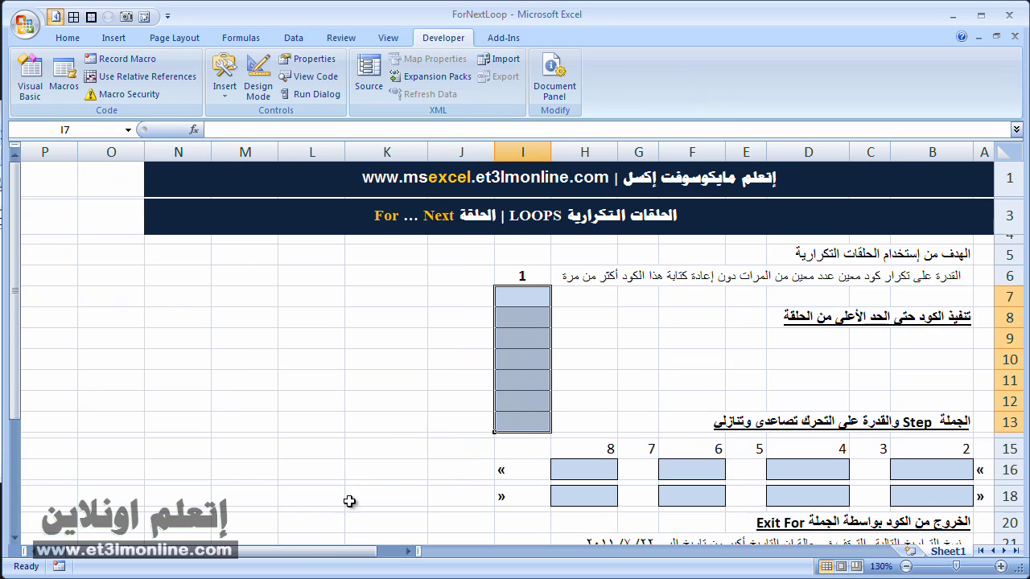
{"action": "key", "text": "alt+F11"}
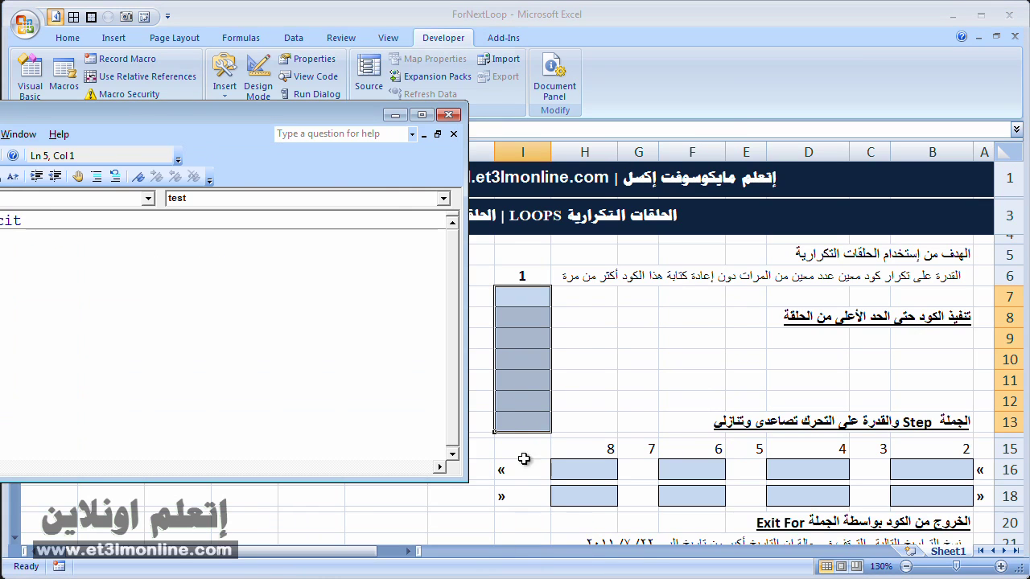
{"action": "mouse_move", "coordinate": [284, 115]}
{"action": "left_mouse_down"}
{"action": "mouse_move", "coordinate": [600, 54]}
{"action": "mouse_move", "coordinate": [621, 71]}
{"action": "left_mouse_up"}
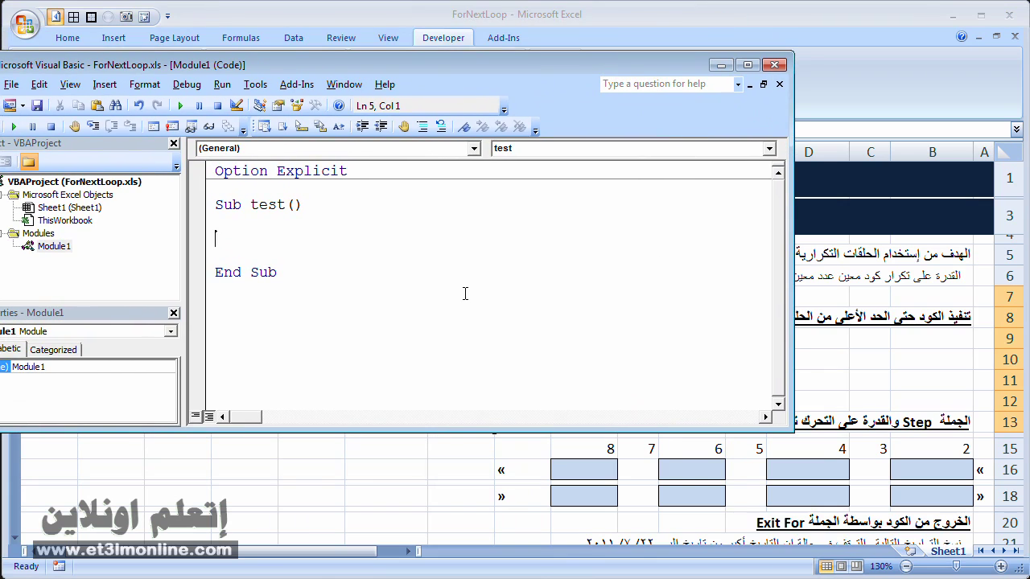
- Add the line cells(7,9).value = 1 inside Sub test to set cell I7
{"action": "type", "text": "cells"}
{"action": "left_click_drag", "start_coordinate": [543, 432], "coordinate": [519, 285]}
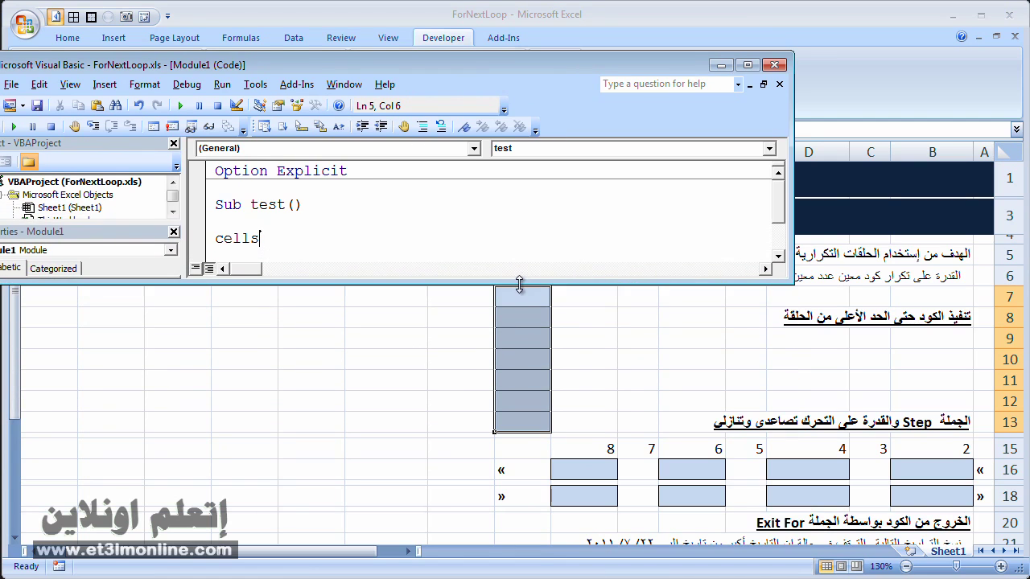
{"action": "left_click", "coordinate": [778, 256]}
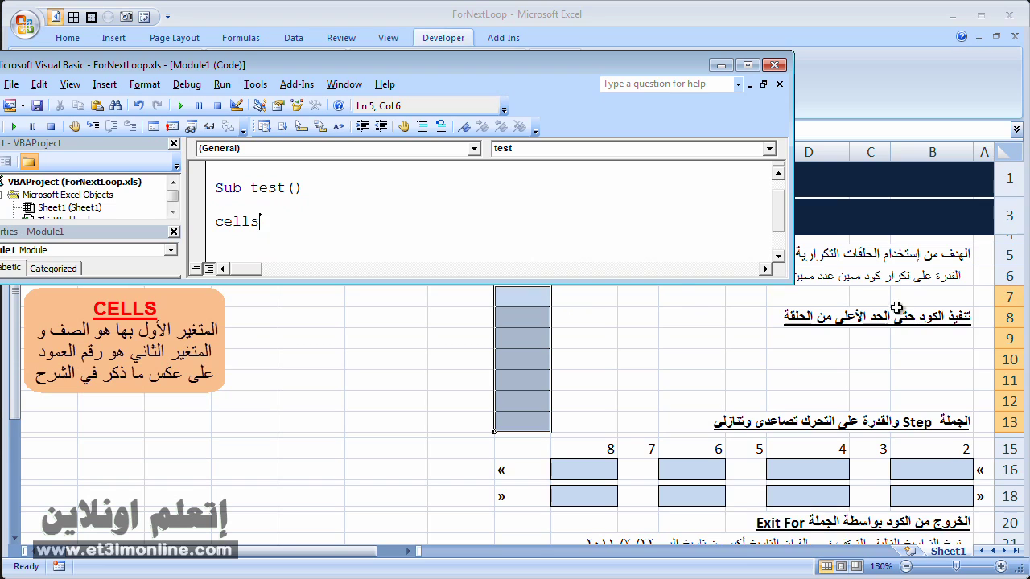
{"action": "type", "text": "("}
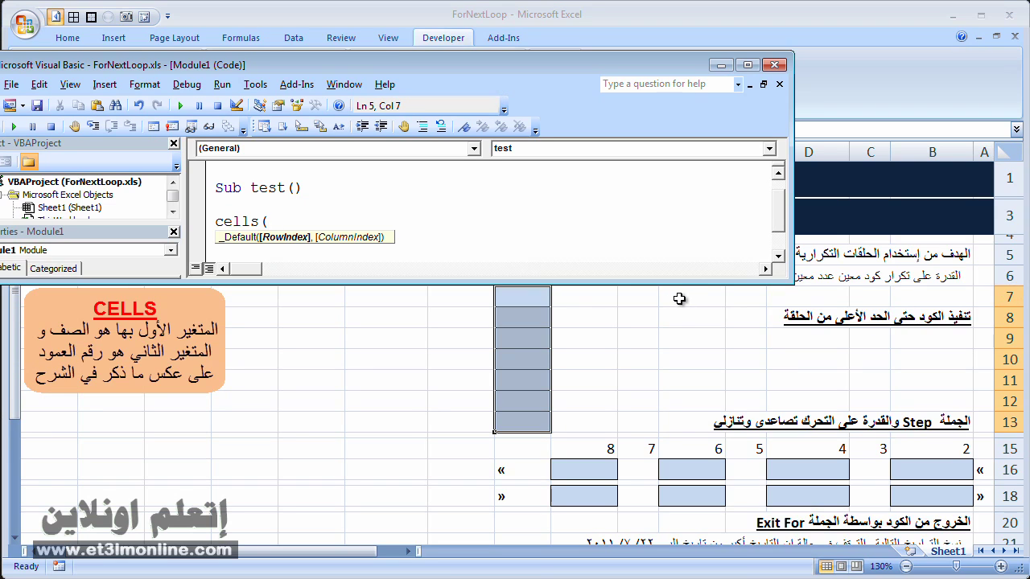
{"action": "type", "text": "7,"}
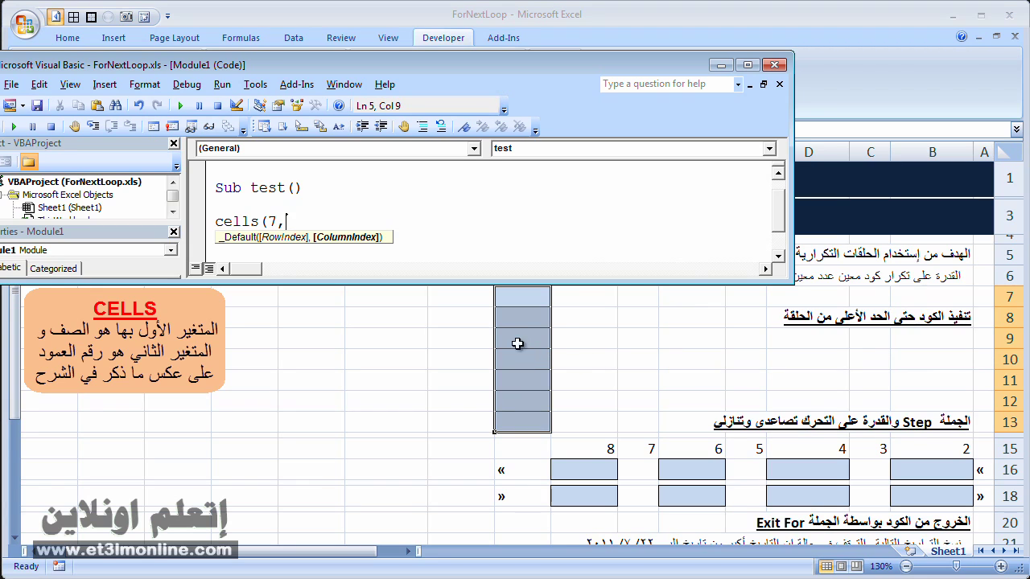
{"action": "type", "text": "9"}
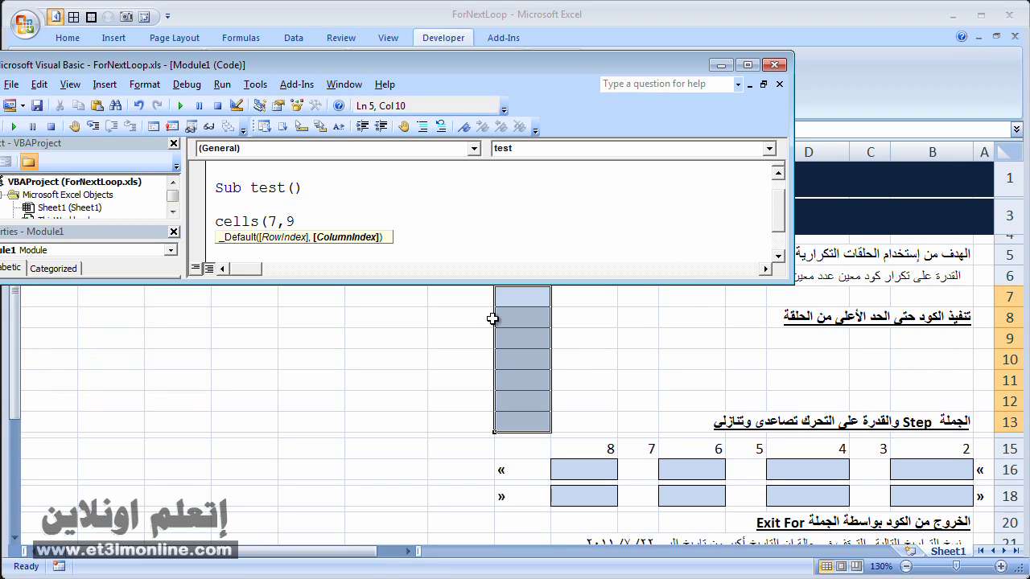
{"action": "type", "text": ")."}
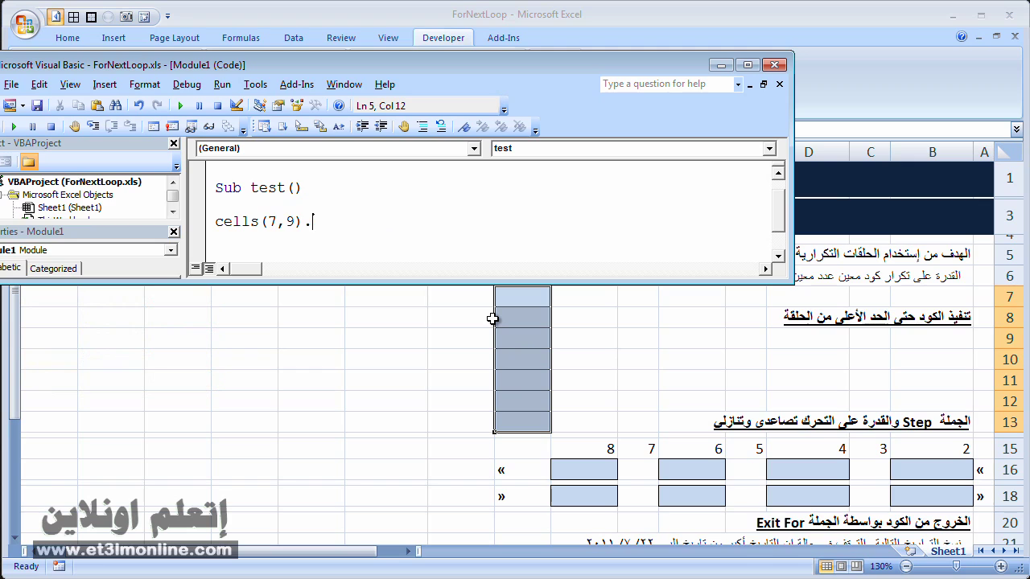
{"action": "type", "text": "value ="}
{"action": "type", "text": " 1"}
{"action": "left_click_drag", "start_coordinate": [402, 221], "coordinate": [244, 232]}
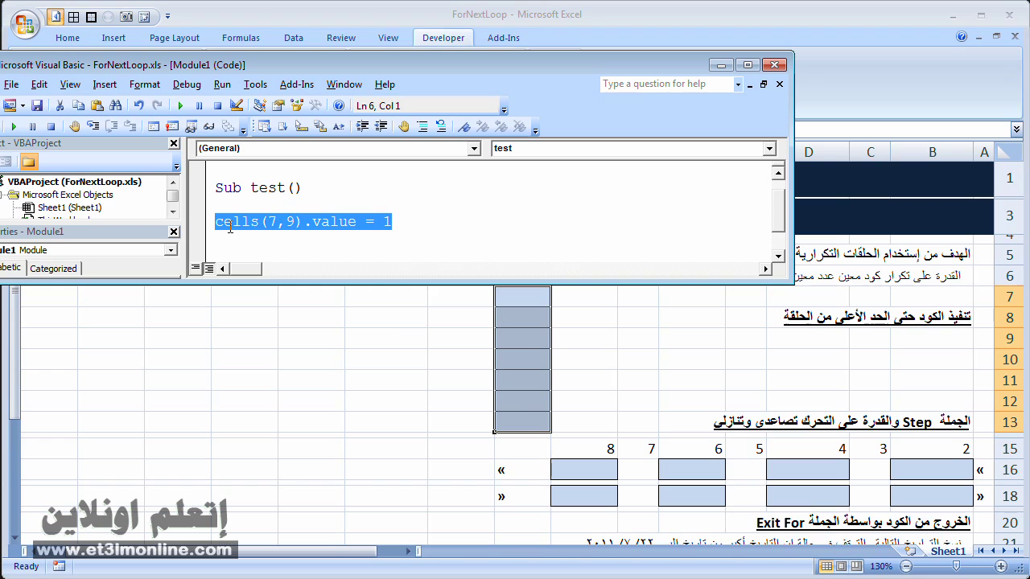
{"action": "left_click", "coordinate": [443, 230]}
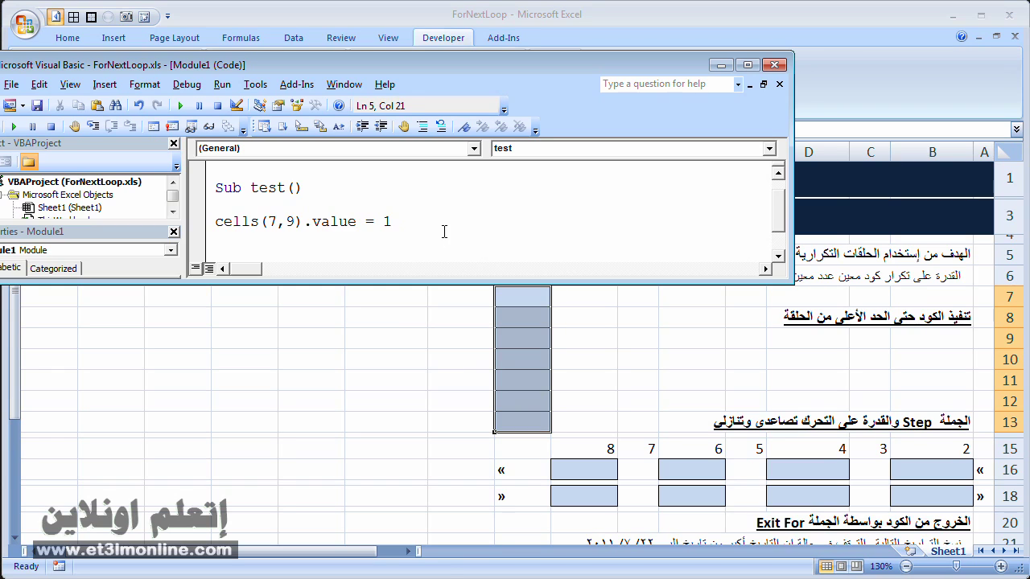
- Duplicate the cells(7,9).value = 1 line into seven identical lines
{"action": "key", "text": "Return"}
{"action": "key", "text": "Return"}
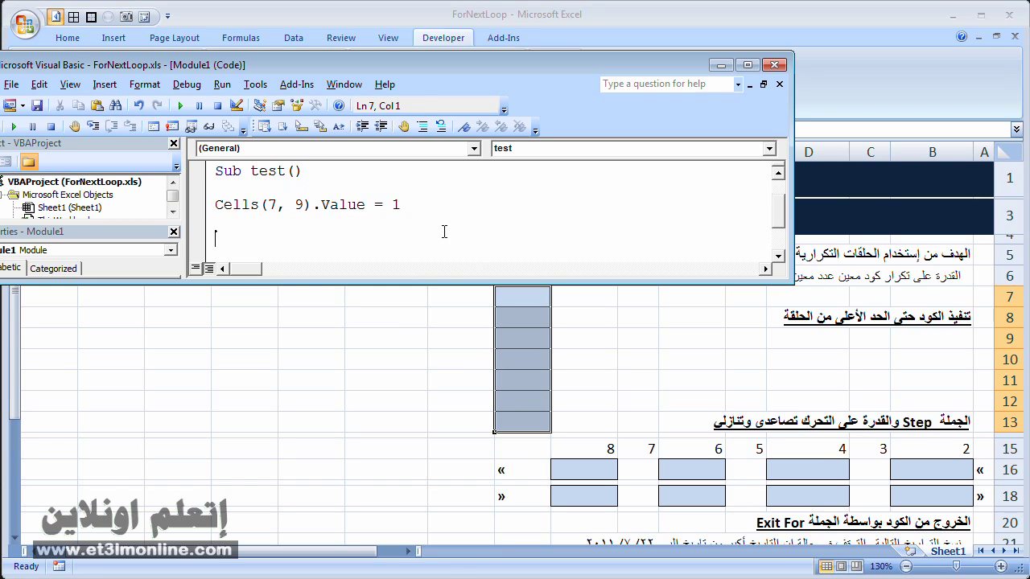
{"action": "key", "text": "Up"}
{"action": "key", "text": "Up"}
{"action": "key", "text": "shift+End"}
{"action": "right_click", "coordinate": [381, 203]}
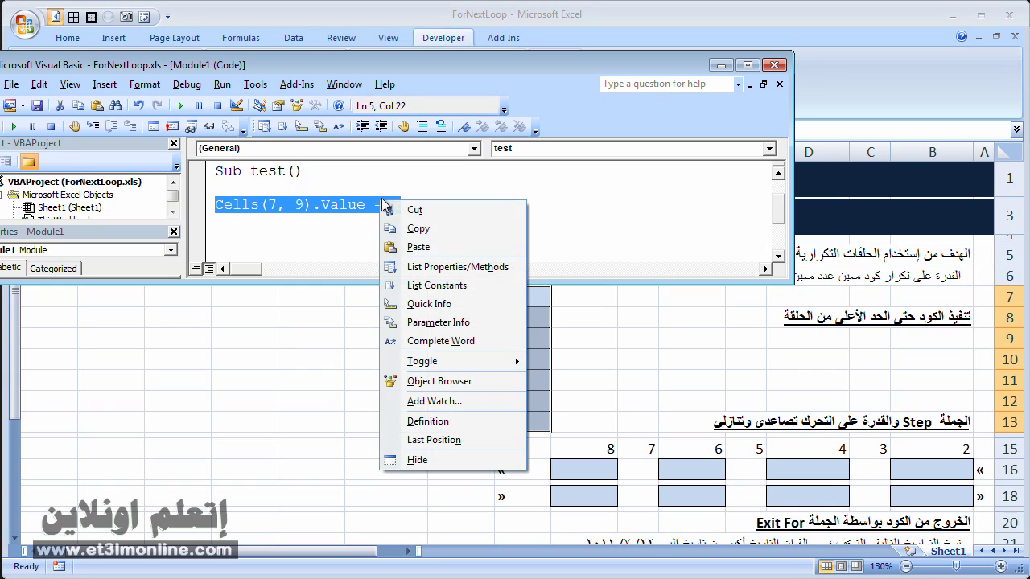
{"action": "left_click", "coordinate": [419, 229]}
{"action": "left_click", "coordinate": [380, 221]}
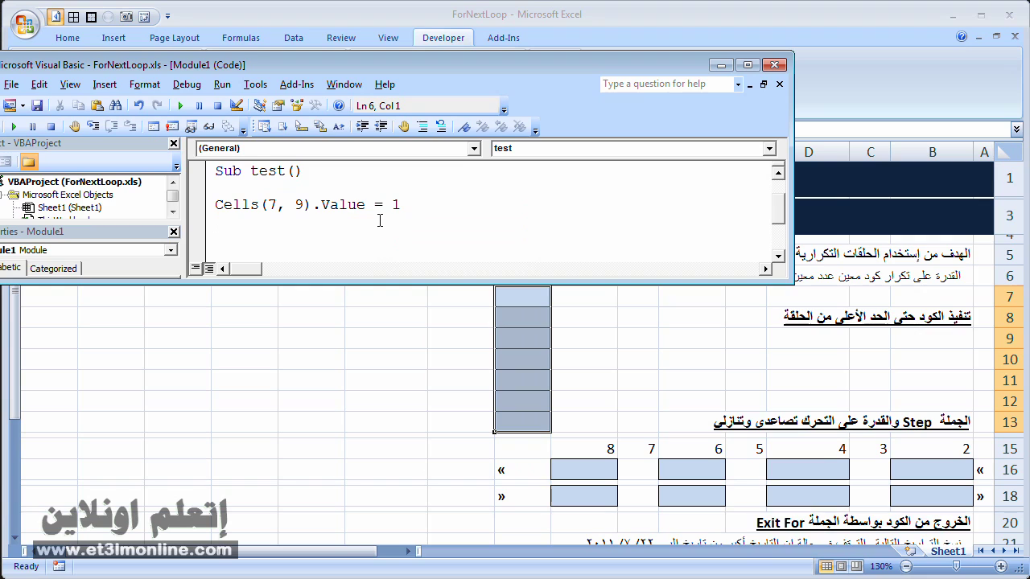
{"action": "key", "text": "ctrl+v"}
{"action": "key", "text": "Return"}
{"action": "key", "text": "ctrl+v"}
{"action": "key", "text": "Return"}
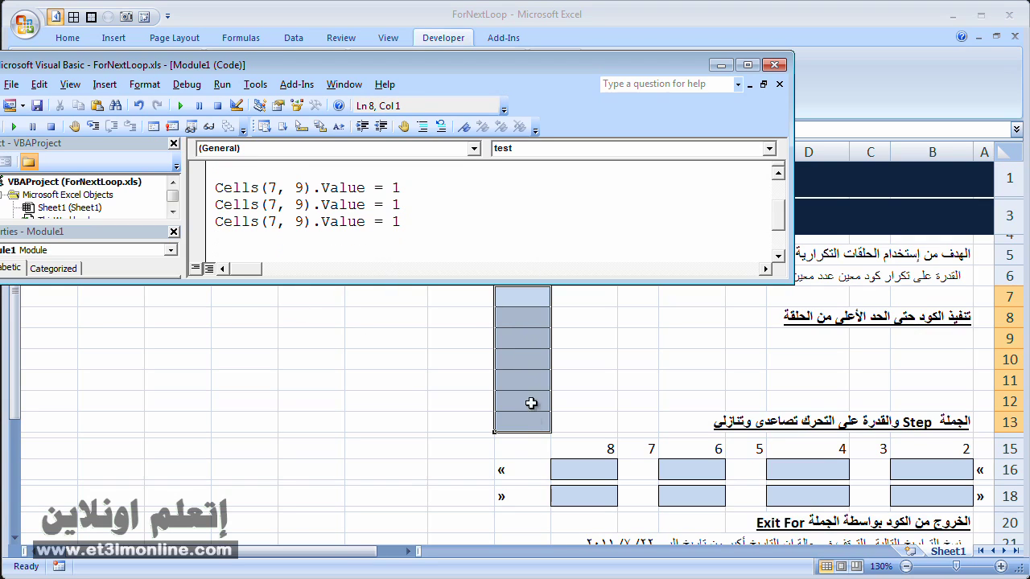
{"action": "key", "text": "ctrl+v"}
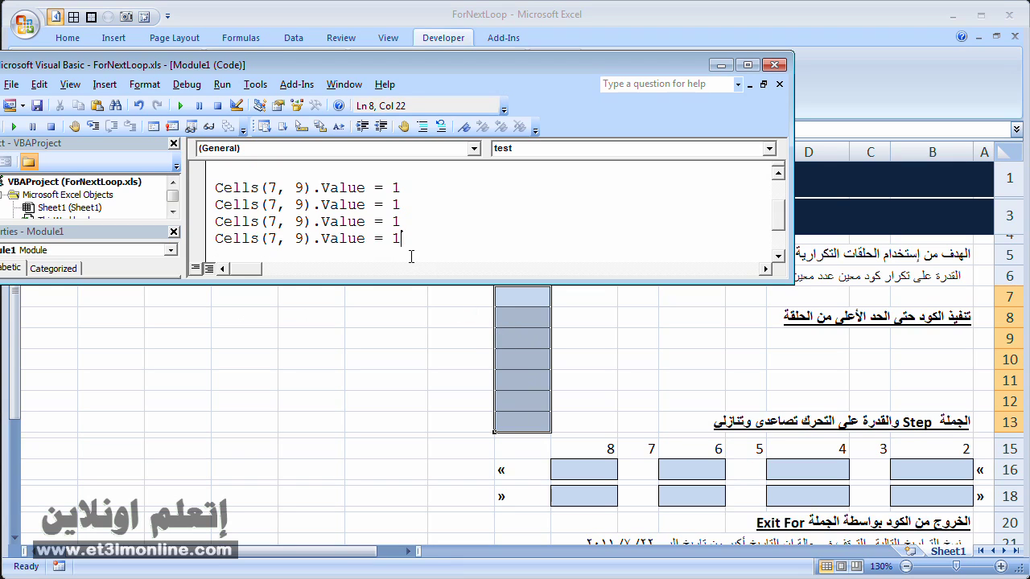
{"action": "key", "text": "Return"}
{"action": "key", "text": "ctrl+v"}
{"action": "key", "text": "Return"}
{"action": "key", "text": "ctrl+v"}
{"action": "key", "text": "Return"}
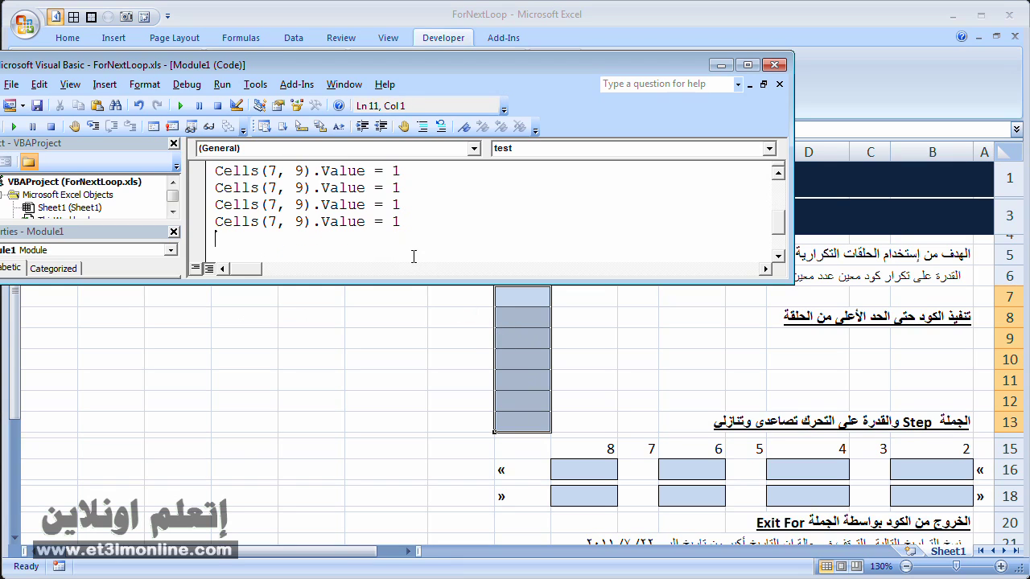
{"action": "key", "text": "ctrl+v"}
- Renumber the copies to rows 8 through 13 and run test to fill I7:I13 with 1
{"action": "scroll", "coordinate": [338, 173], "scroll_direction": "up", "scroll_amount": 2}
{"action": "scroll", "coordinate": [330, 177], "scroll_direction": "down", "scroll_amount": 2}
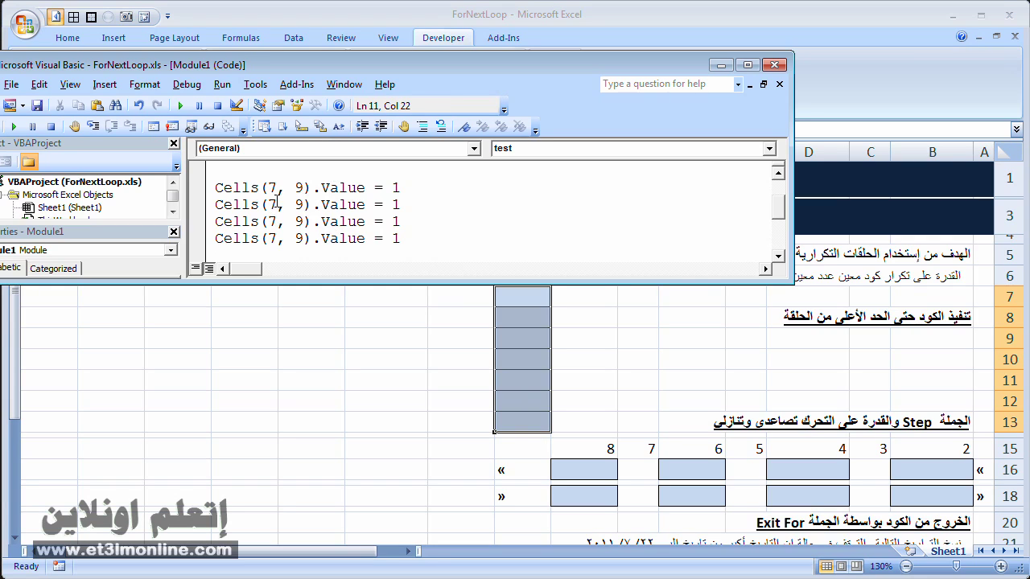
{"action": "left_click", "coordinate": [274, 205]}
{"action": "left_click_drag", "start_coordinate": [274, 204], "coordinate": [269, 239]}
{"action": "type", "text": "8"}
{"action": "type", "text": "9"}
{"action": "type", "text": "10"}
{"action": "type", "text": "11"}
{"action": "left_click", "coordinate": [270, 221]}
{"action": "type", "text": "12"}
{"action": "type", "text": "1"}
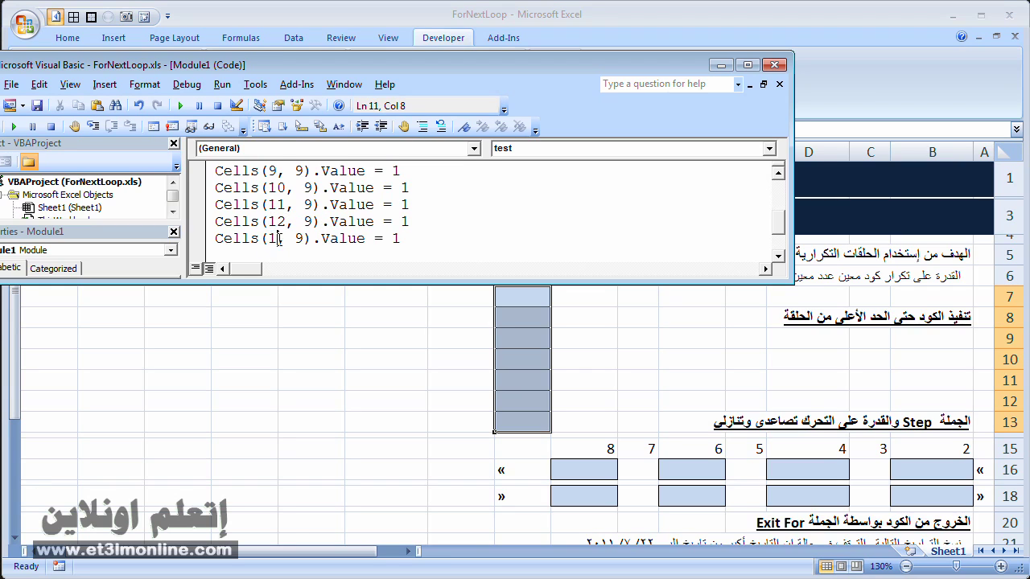
{"action": "type", "text": "3"}
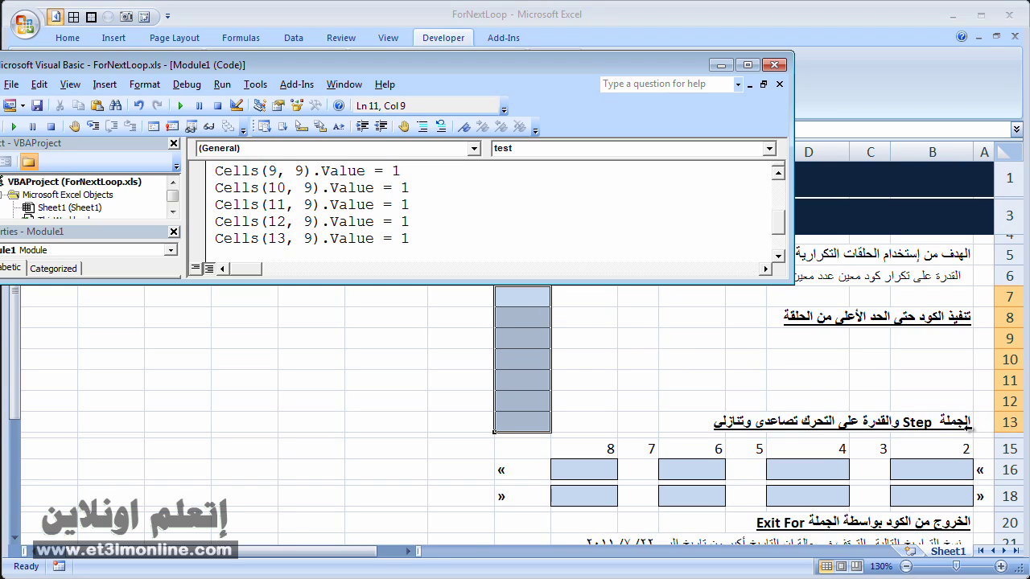
{"action": "left_click", "coordinate": [462, 241]}
{"action": "left_click", "coordinate": [293, 204]}
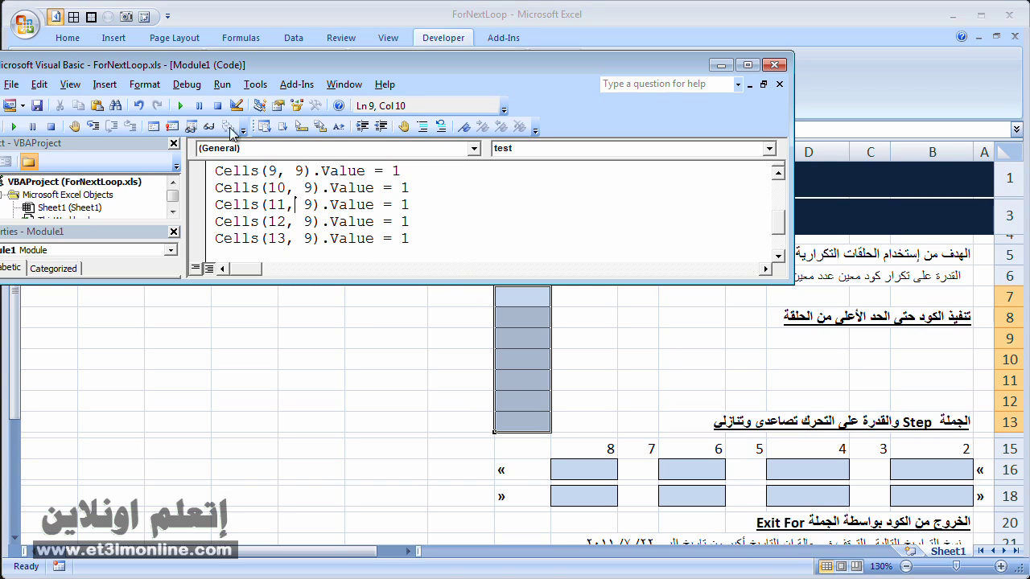
{"action": "left_click", "coordinate": [181, 106]}
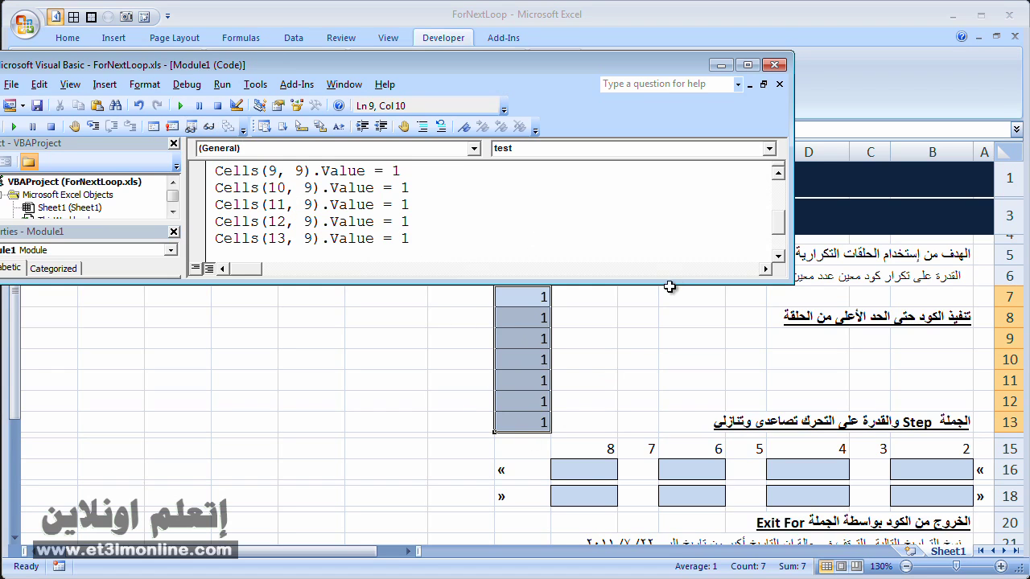
- Clear the 1s from cells I7:I13 and return to the code editor
{"action": "left_click_drag", "start_coordinate": [670, 285], "coordinate": [647, 273]}
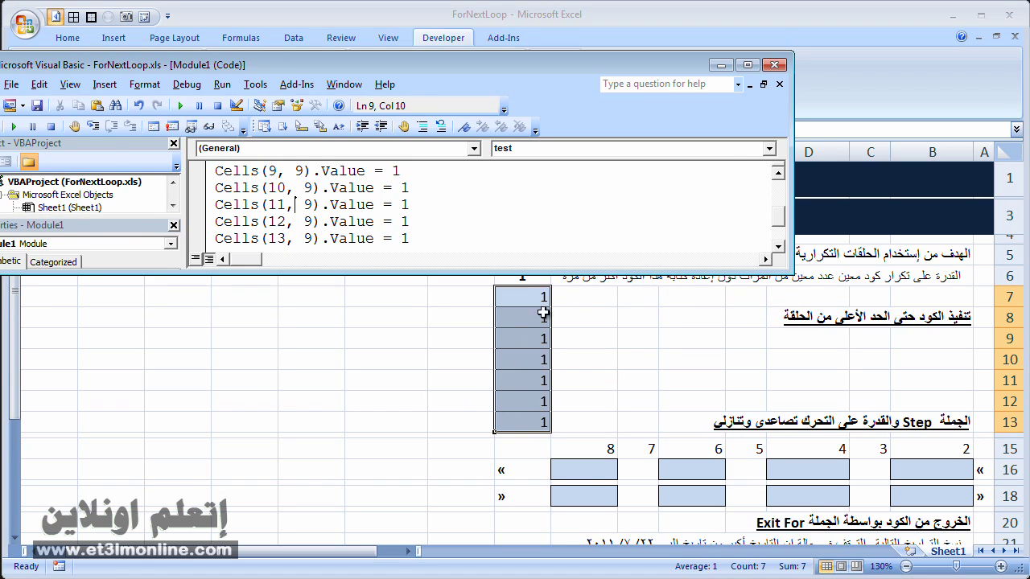
{"action": "left_click_drag", "start_coordinate": [538, 298], "coordinate": [542, 412]}
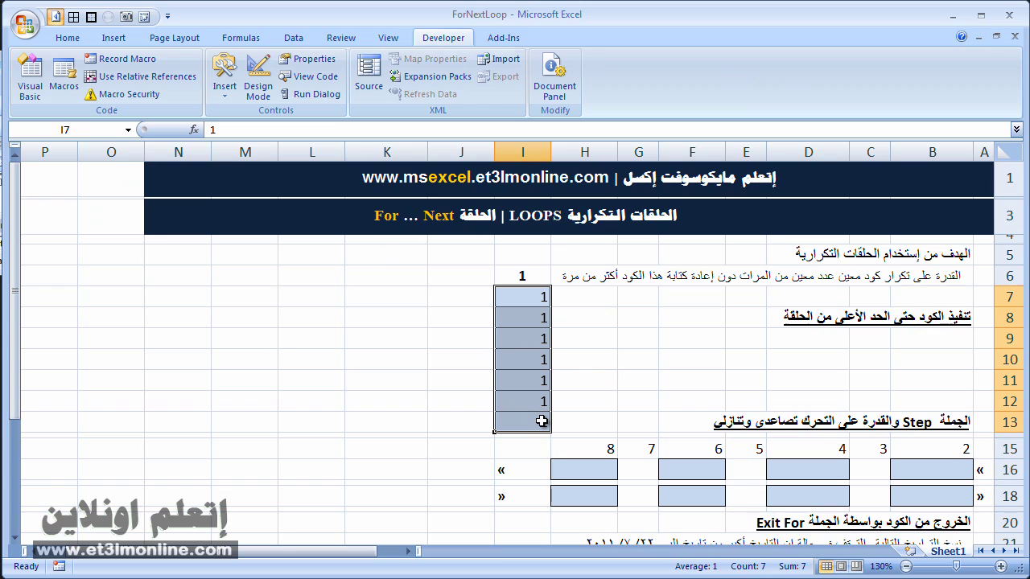
{"action": "key", "text": "Delete"}
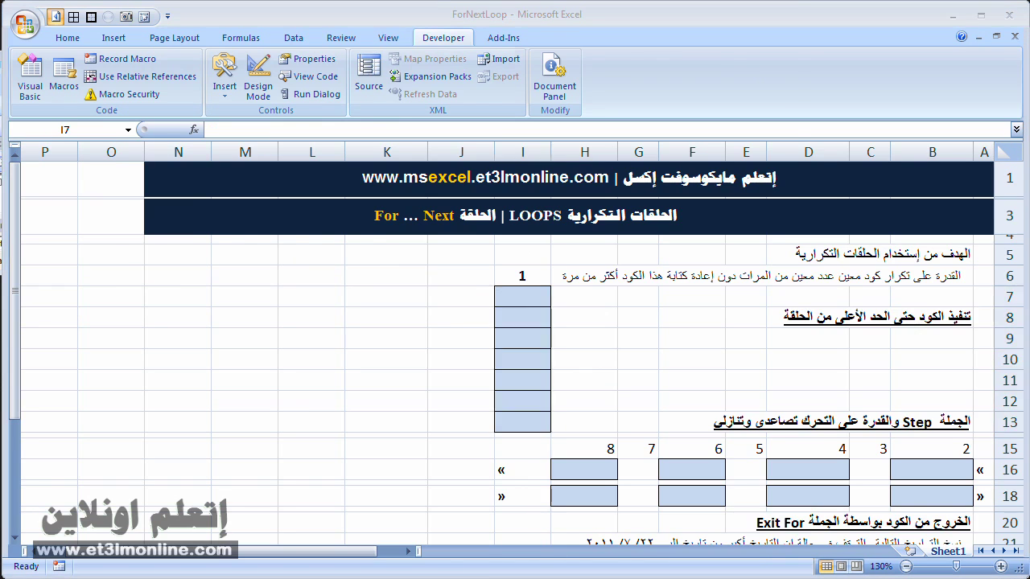
{"action": "key", "text": "alt+F11"}
- Enlarge the code window and add blank lines below End Sub for a second macro
{"action": "left_click_drag", "start_coordinate": [386, 274], "coordinate": [386, 512]}
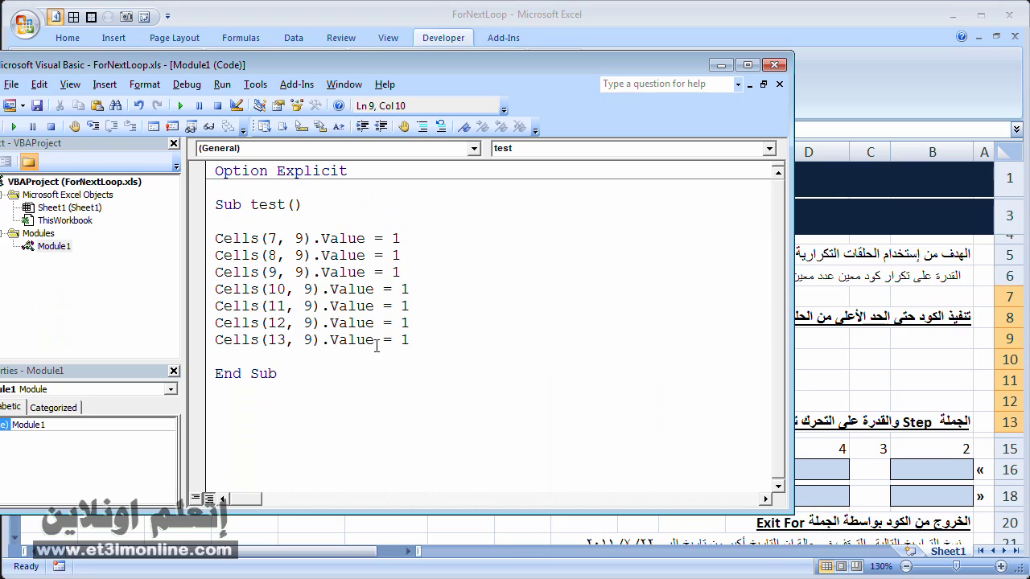
{"action": "mouse_move", "coordinate": [439, 341]}
{"action": "left_mouse_down"}
{"action": "mouse_move", "coordinate": [201, 257]}
{"action": "mouse_move", "coordinate": [191, 241]}
{"action": "left_mouse_up"}
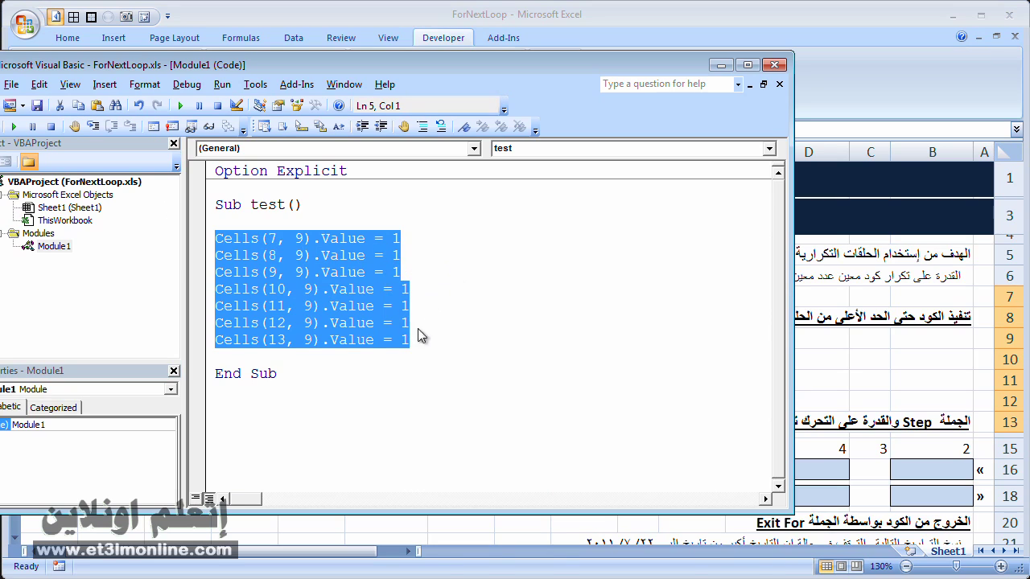
{"action": "left_click", "coordinate": [338, 374]}
{"action": "key", "text": "Return"}
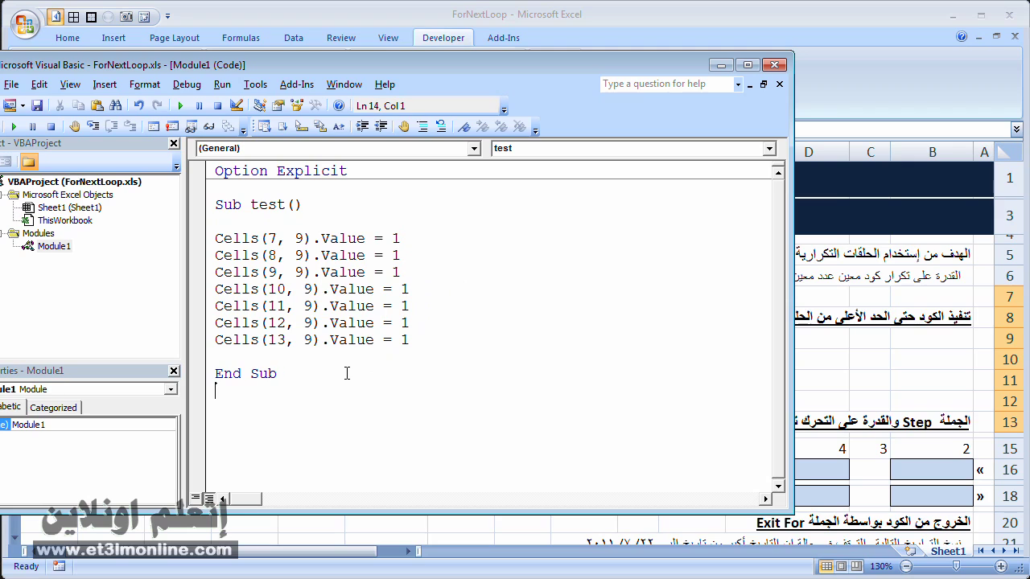
{"action": "key", "text": "Return"}
- Declare Sub test2 with a For i = 7 To 13 header and begin a cells( line inside it
{"action": "type", "text": "su"}
{"action": "type", "text": "b test"}
{"action": "type", "text": "2"}
{"action": "key", "text": "Return"}
{"action": "key", "text": "Return"}
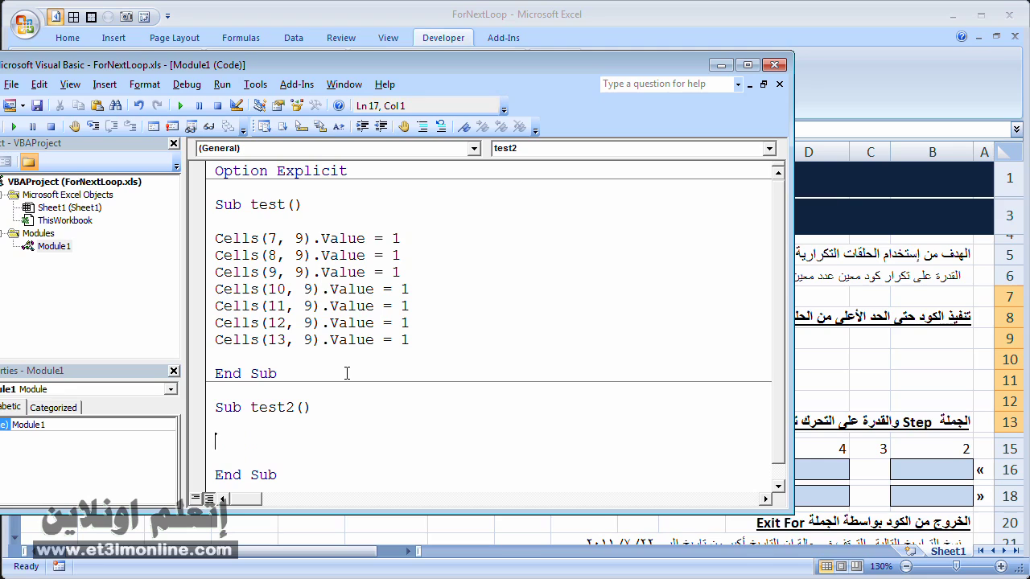
{"action": "type", "text": "f"}
{"action": "type", "text": "or"}
{"action": "type", "text": "="}
{"action": "type", "text": "7 "}
{"action": "type", "text": "to 13"}
{"action": "key", "text": "Return"}
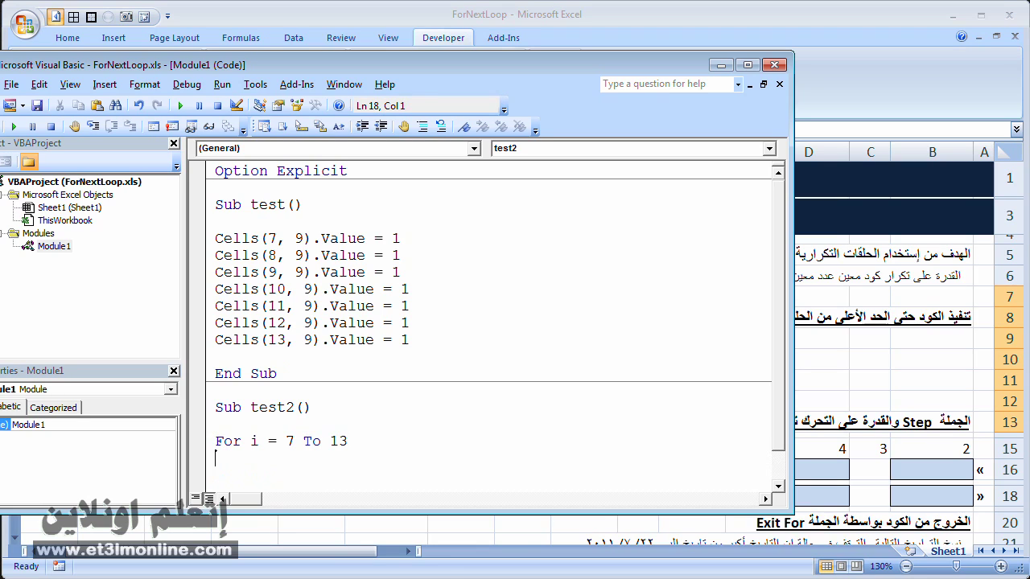
{"action": "scroll", "coordinate": [352, 458], "scroll_direction": "down", "scroll_amount": 1}
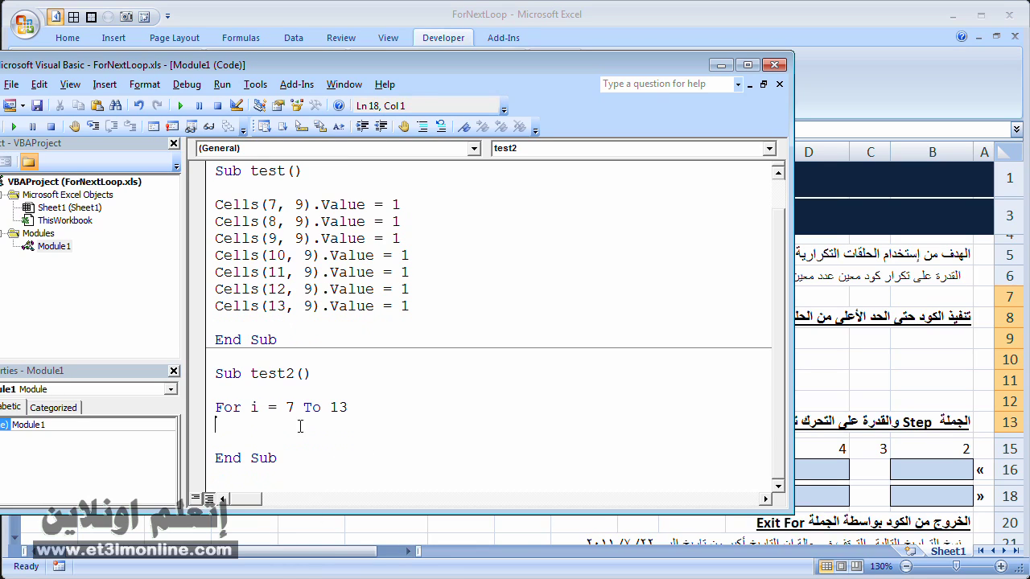
{"action": "double_click", "coordinate": [254, 408]}
{"action": "left_click", "coordinate": [259, 429]}
{"action": "type", "text": "cells("}
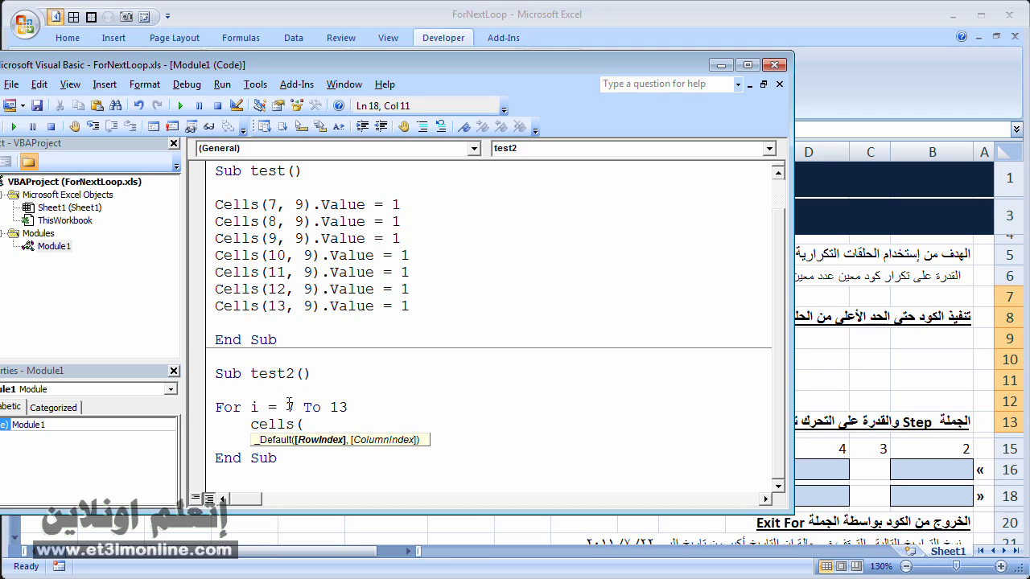
- Dismiss the compile error and finish the loop body as Cells(i, 9).Value = 1, closed by Next i
{"action": "left_click", "coordinate": [269, 206]}
{"action": "left_click", "coordinate": [527, 361]}
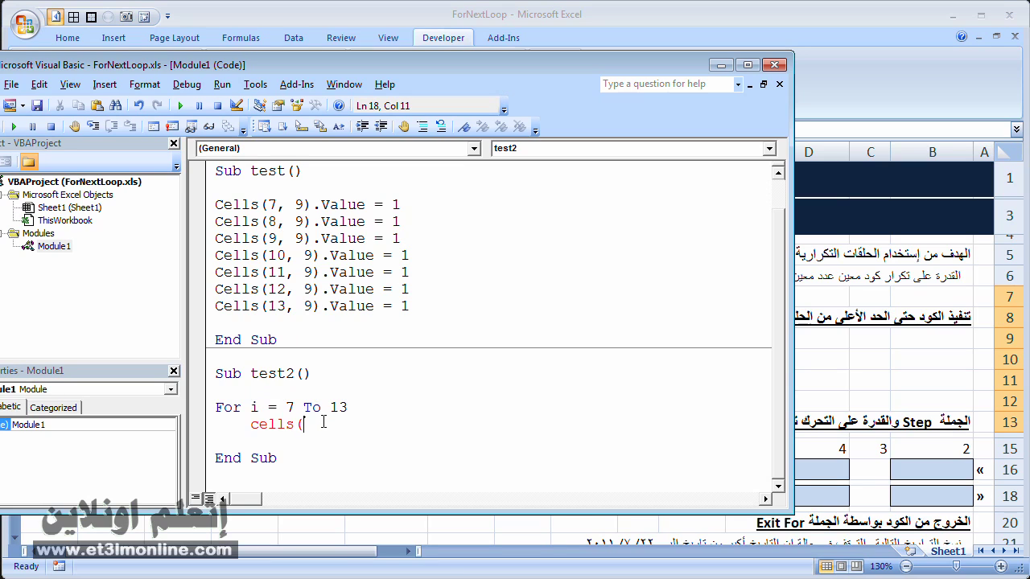
{"action": "type", "text": "i"}
{"action": "type", "text": ","}
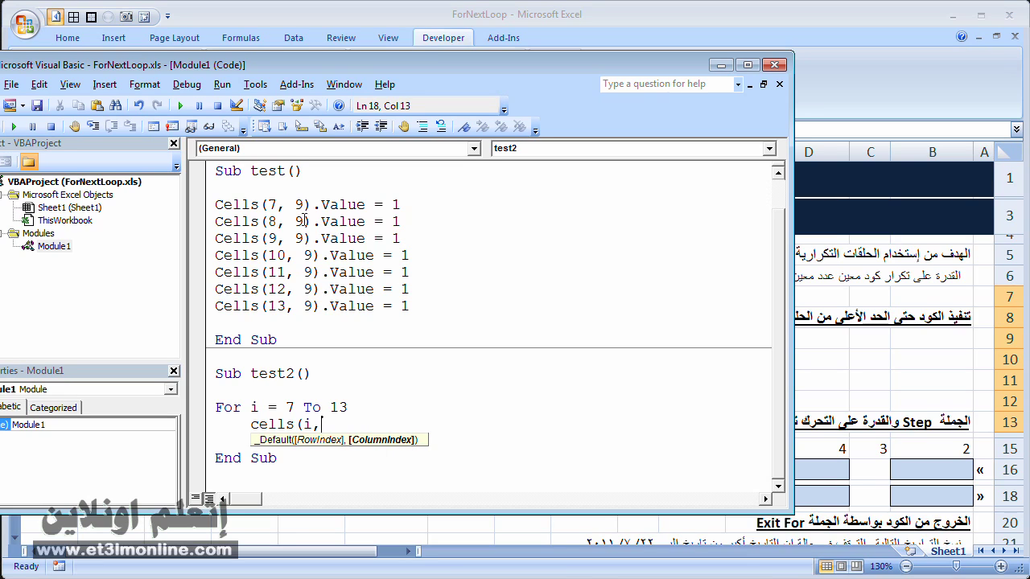
{"action": "type", "text": "9"}
{"action": "type", "text": ")."}
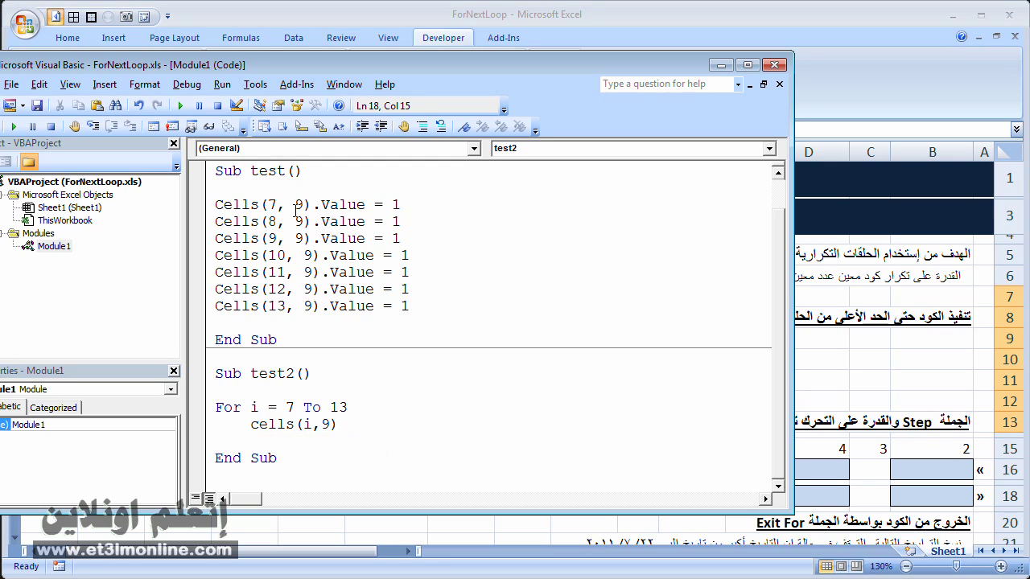
{"action": "type", "text": "val"}
{"action": "type", "text": "ue "}
{"action": "type", "text": "= 1"}
{"action": "key", "text": "Return"}
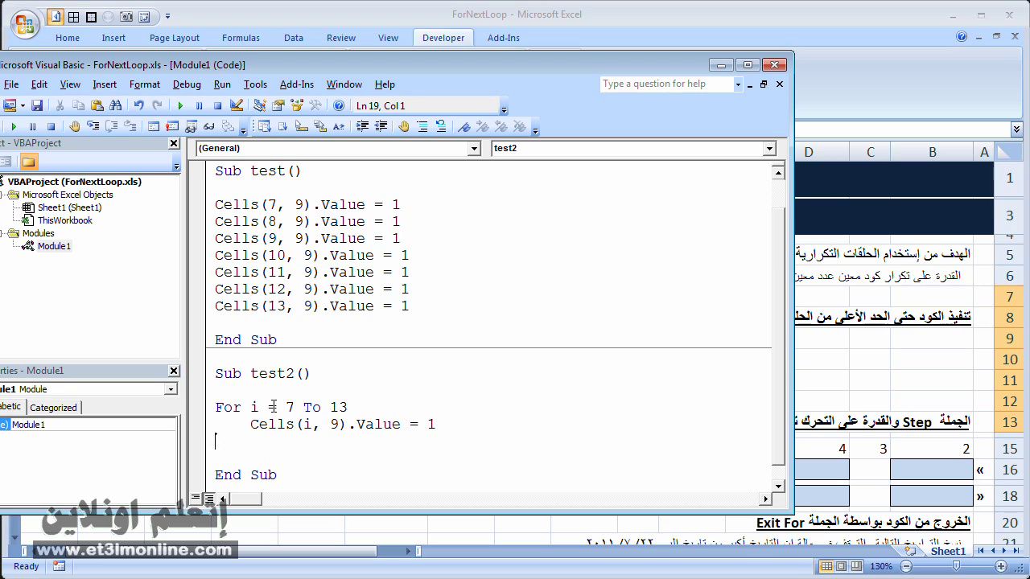
{"action": "type", "text": "ne"}
{"action": "type", "text": "xt i"}
{"action": "left_click", "coordinate": [364, 408]}
{"action": "left_click_drag", "start_coordinate": [216, 409], "coordinate": [229, 442]}
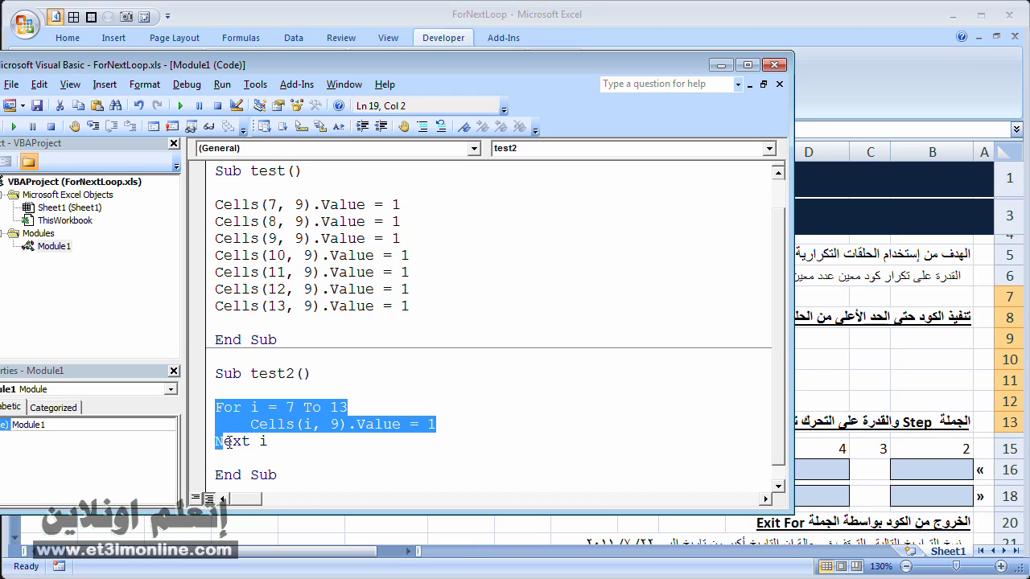
{"action": "left_click", "coordinate": [298, 442]}
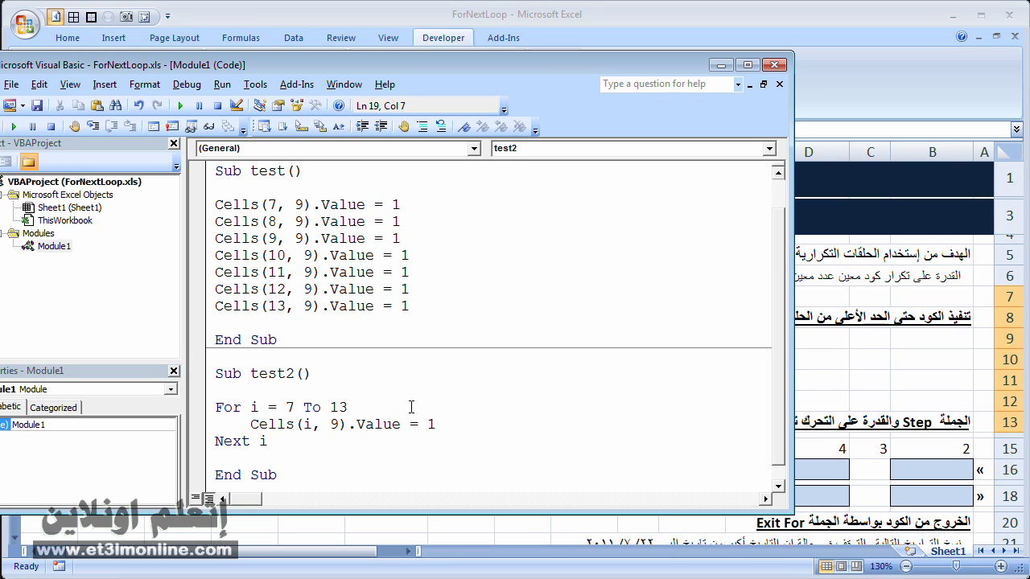
- Run test2 beside the sheet and dismiss the Variable not defined error on i
{"action": "left_click_drag", "start_coordinate": [793, 322], "coordinate": [489, 356]}
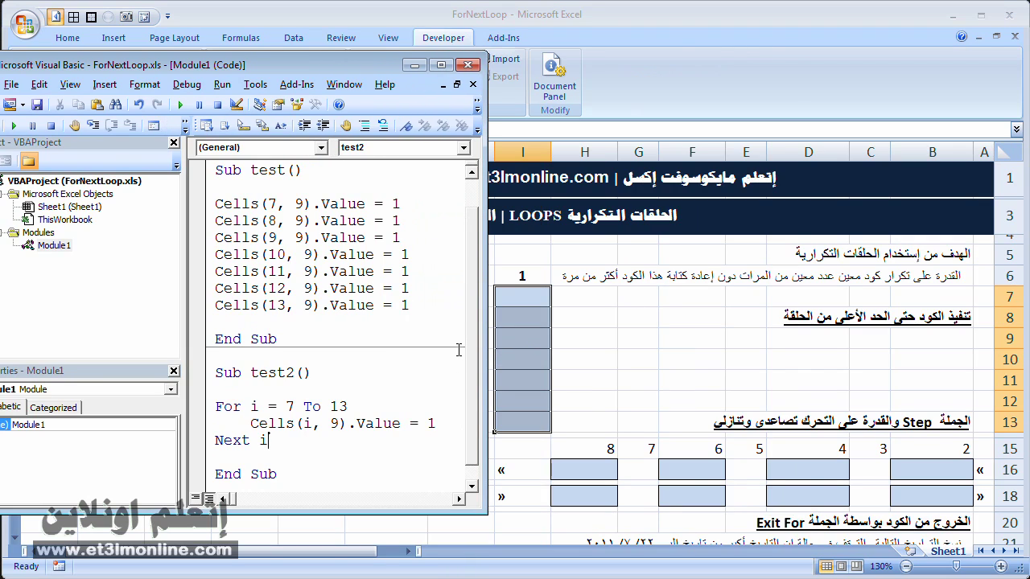
{"action": "left_click", "coordinate": [440, 423]}
{"action": "left_click", "coordinate": [182, 106]}
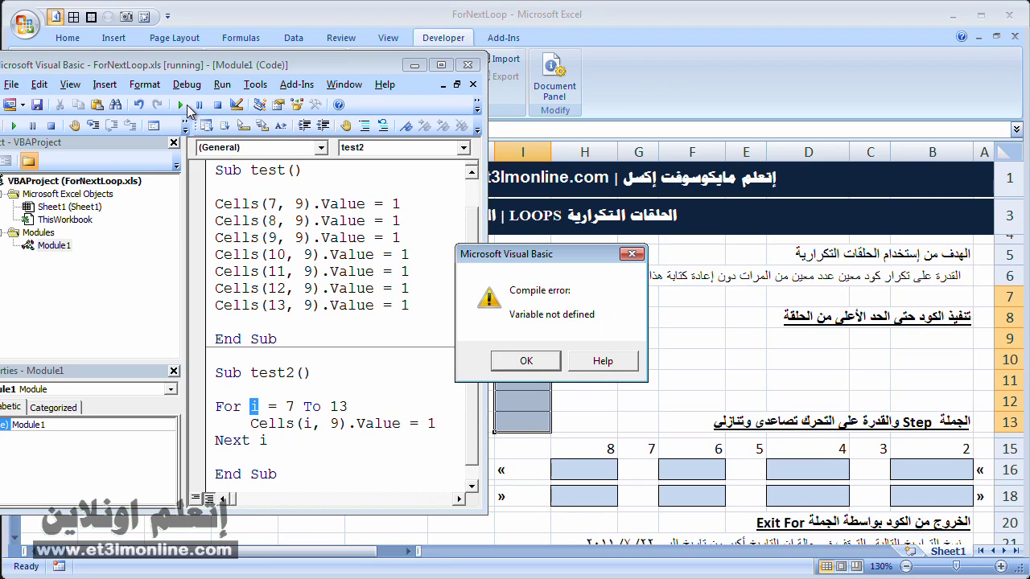
{"action": "left_click", "coordinate": [547, 364]}
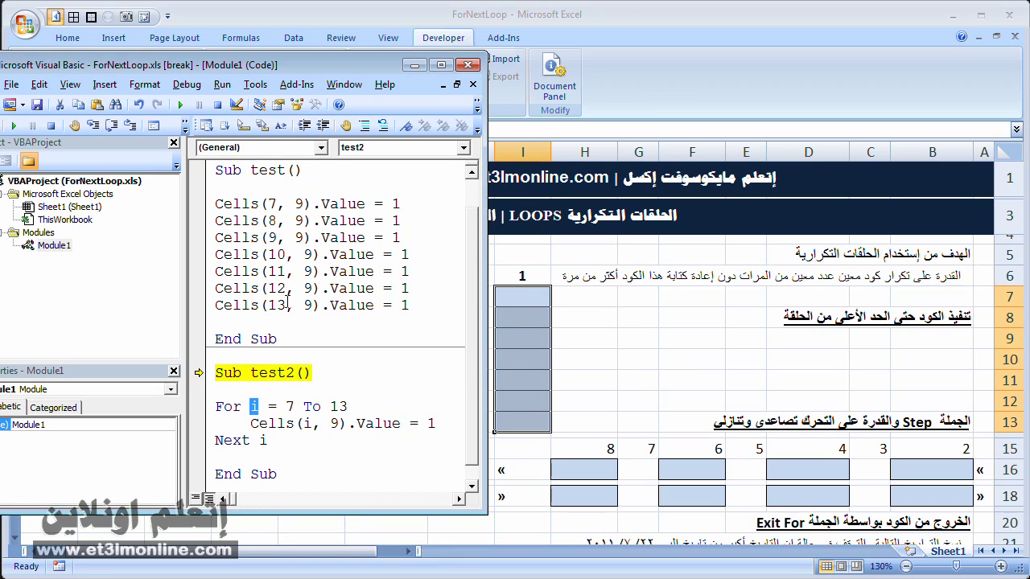
- Delete the Option Explicit line from the top of Module1
{"action": "scroll", "coordinate": [288, 298], "scroll_direction": "up", "scroll_amount": 2}
{"action": "left_click", "coordinate": [215, 170]}
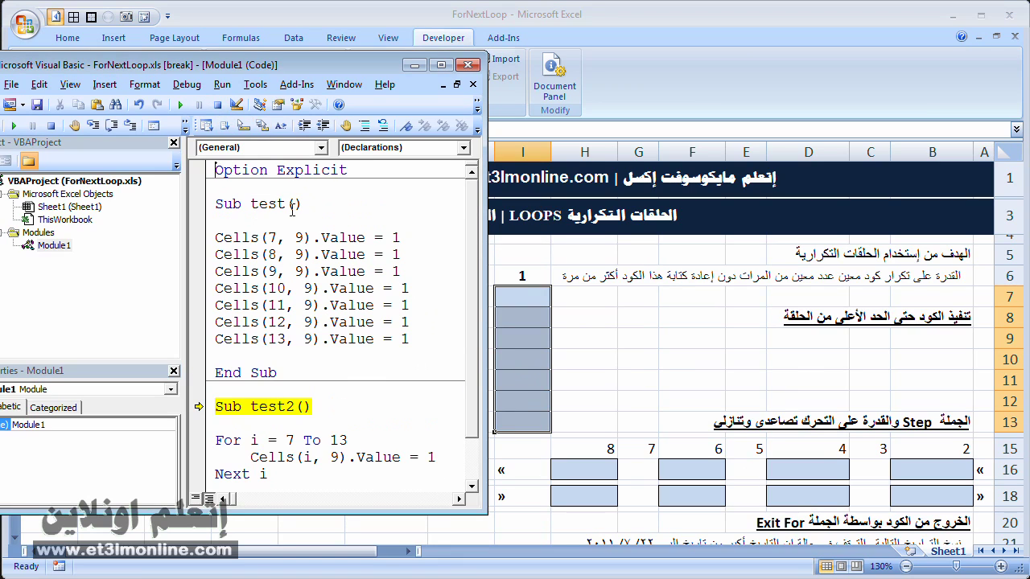
{"action": "key", "text": "shift+End"}
{"action": "key", "text": "Delete"}
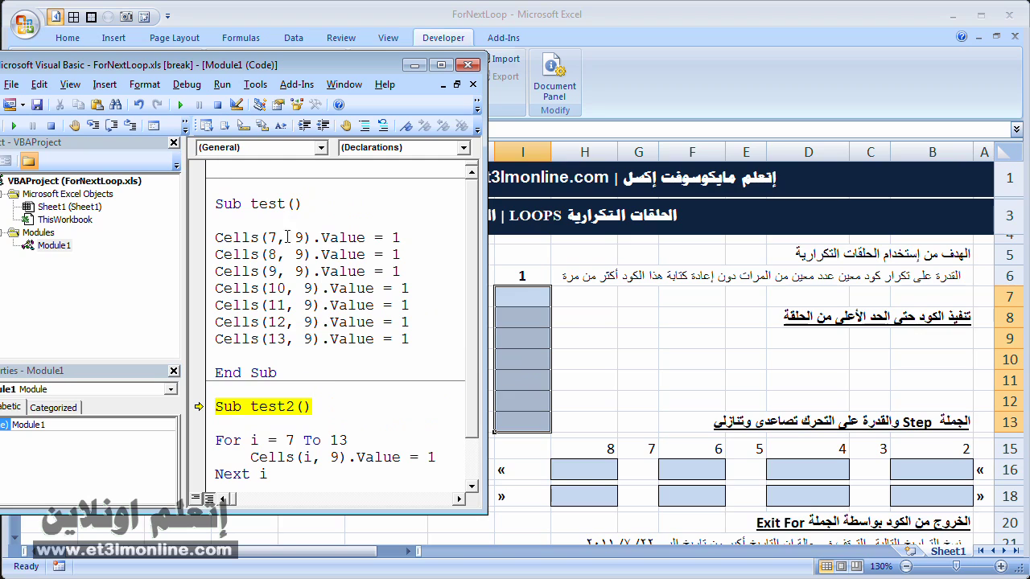
- Reset the project and rerun test2 so I7:I13 each hold 1
{"action": "scroll", "coordinate": [298, 273], "scroll_direction": "down", "scroll_amount": 1}
{"action": "left_click", "coordinate": [269, 400]}
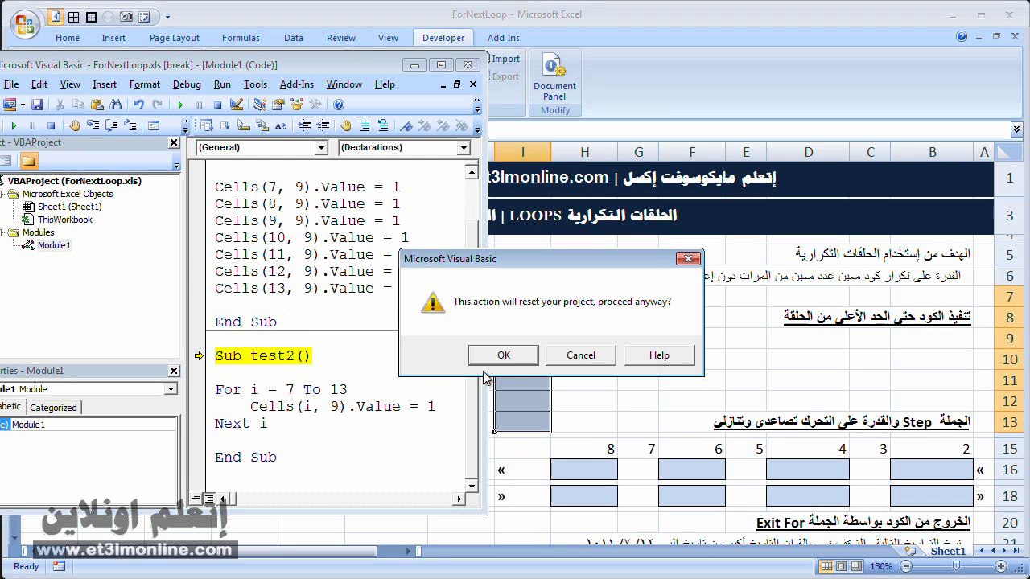
{"action": "left_click", "coordinate": [504, 355]}
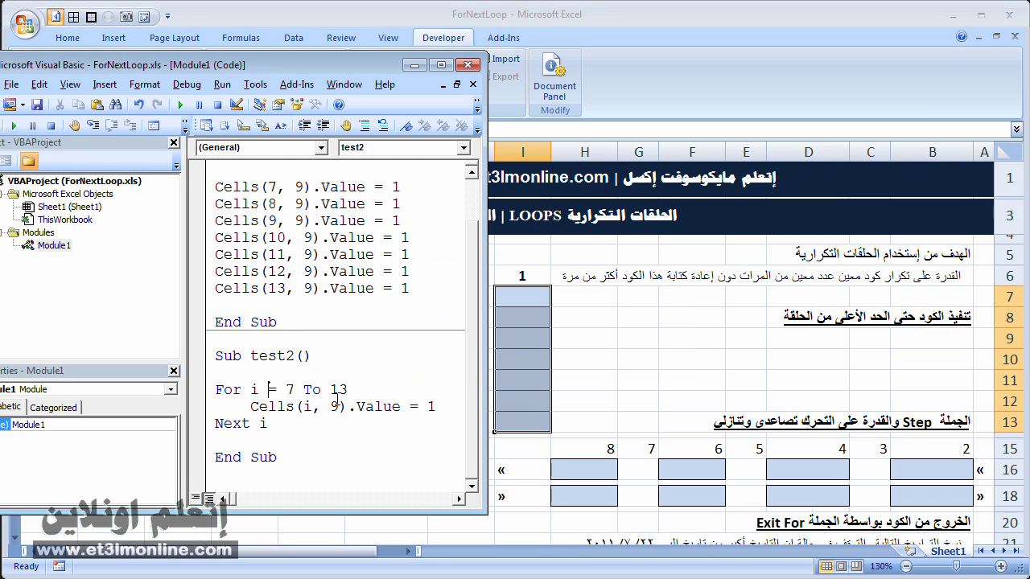
{"action": "left_click", "coordinate": [180, 108]}
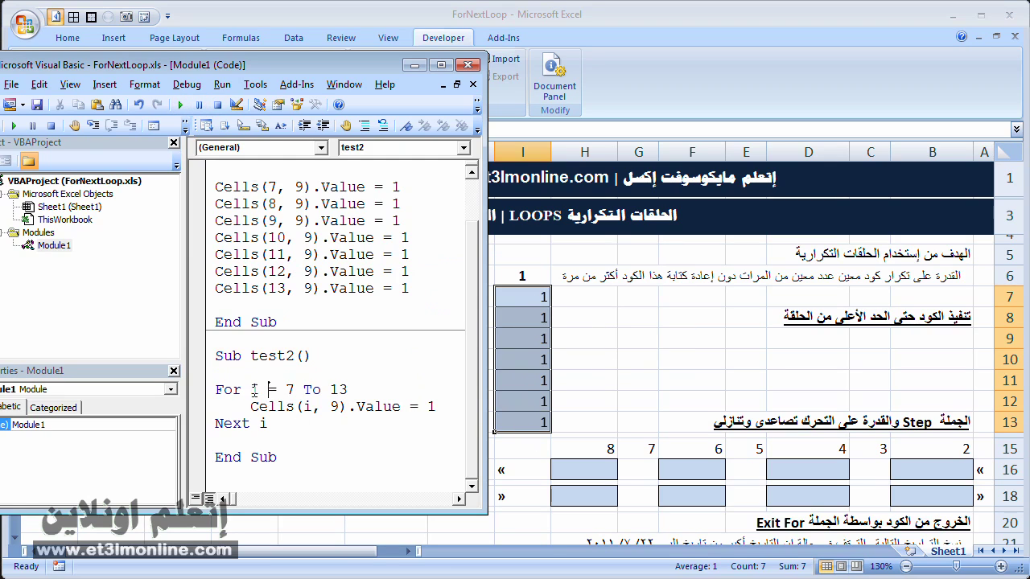
{"action": "left_click_drag", "start_coordinate": [231, 389], "coordinate": [262, 426]}
{"action": "left_click_drag", "start_coordinate": [539, 297], "coordinate": [528, 419]}
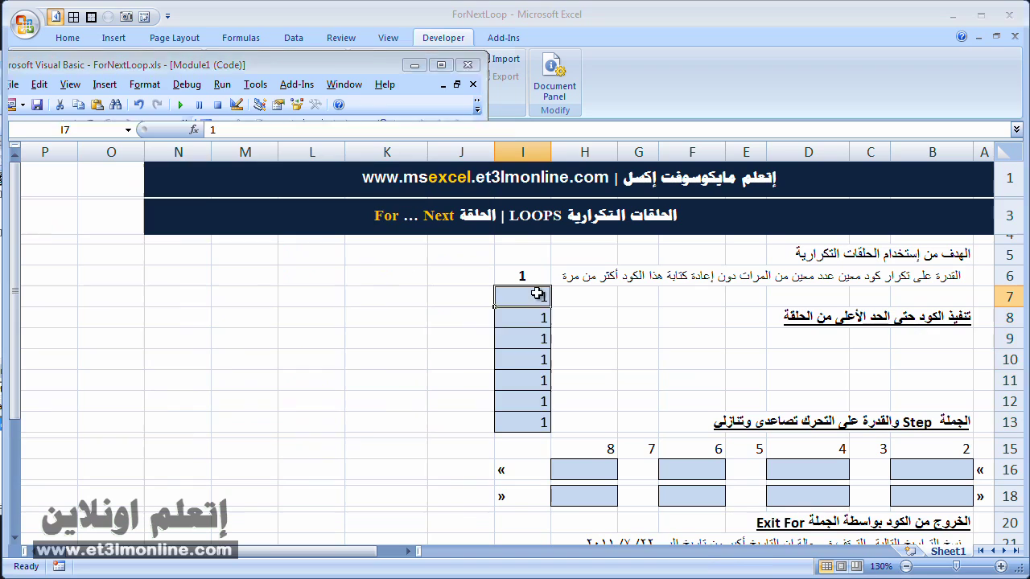
{"action": "key", "text": "Delete"}
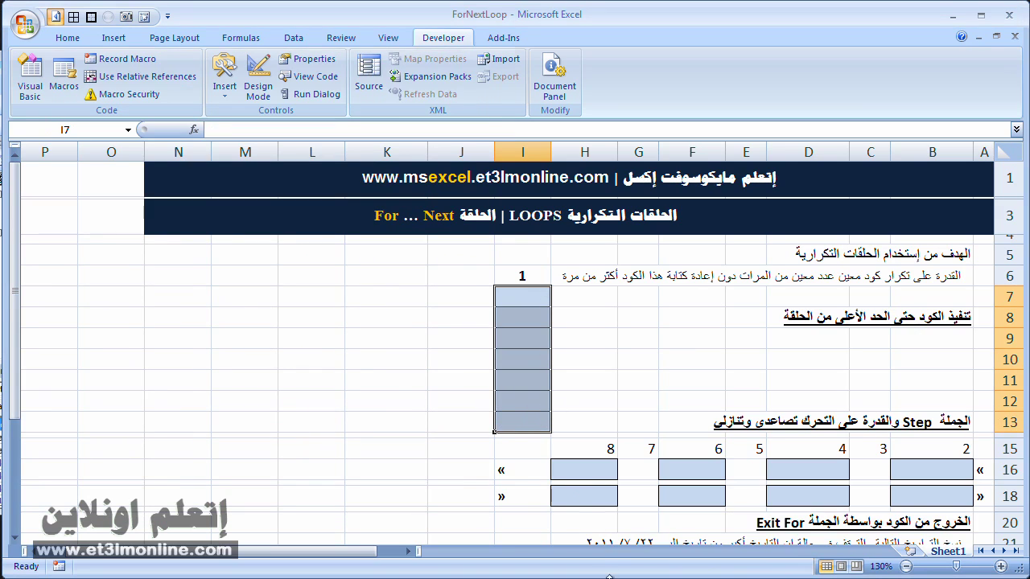
{"action": "key", "text": "alt+F11"}
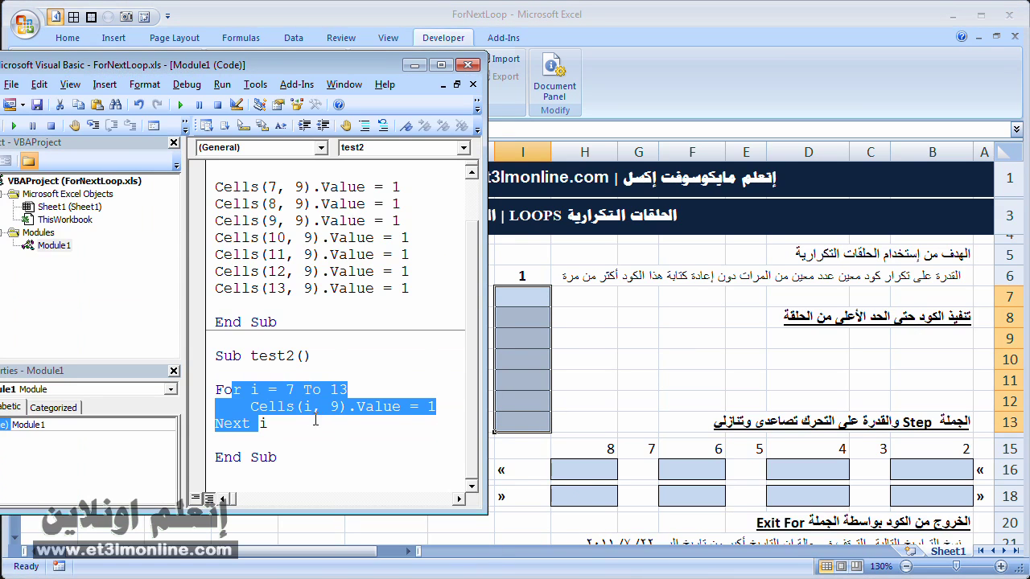
{"action": "left_click_drag", "start_coordinate": [304, 406], "coordinate": [318, 417]}
{"action": "left_click", "coordinate": [256, 390]}
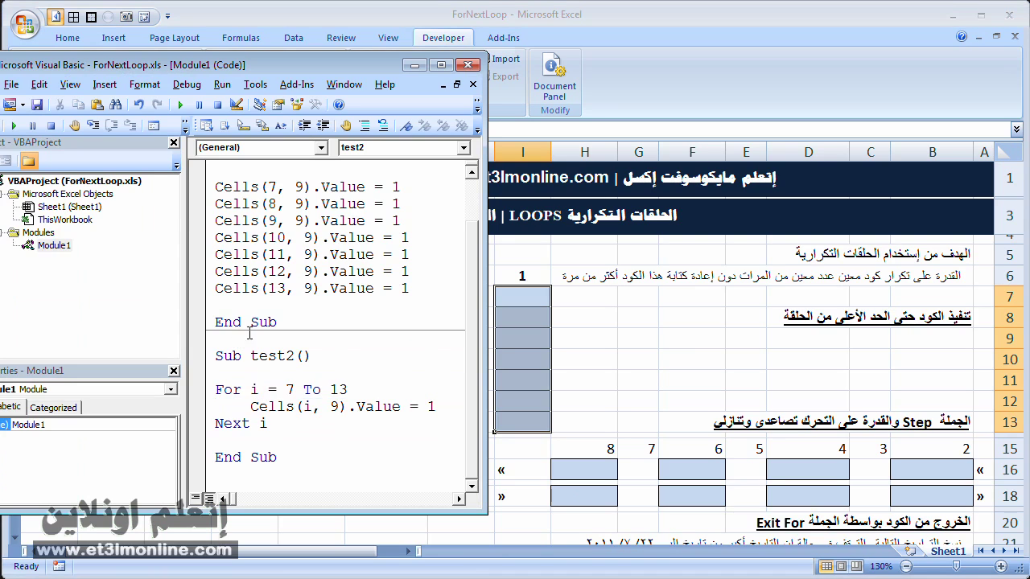
{"action": "left_click_drag", "start_coordinate": [234, 64], "coordinate": [271, 47]}
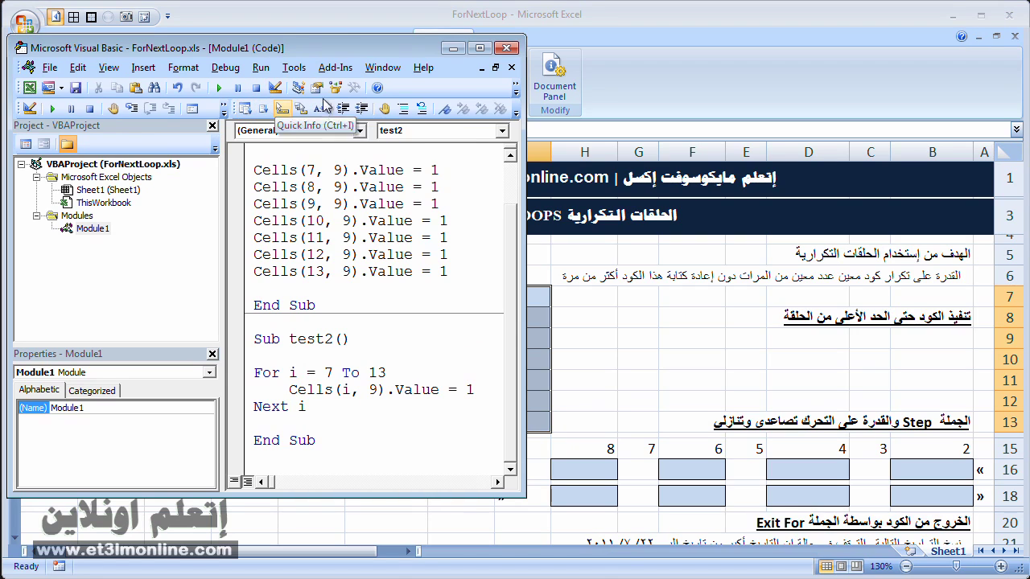
{"action": "right_click", "coordinate": [417, 91]}
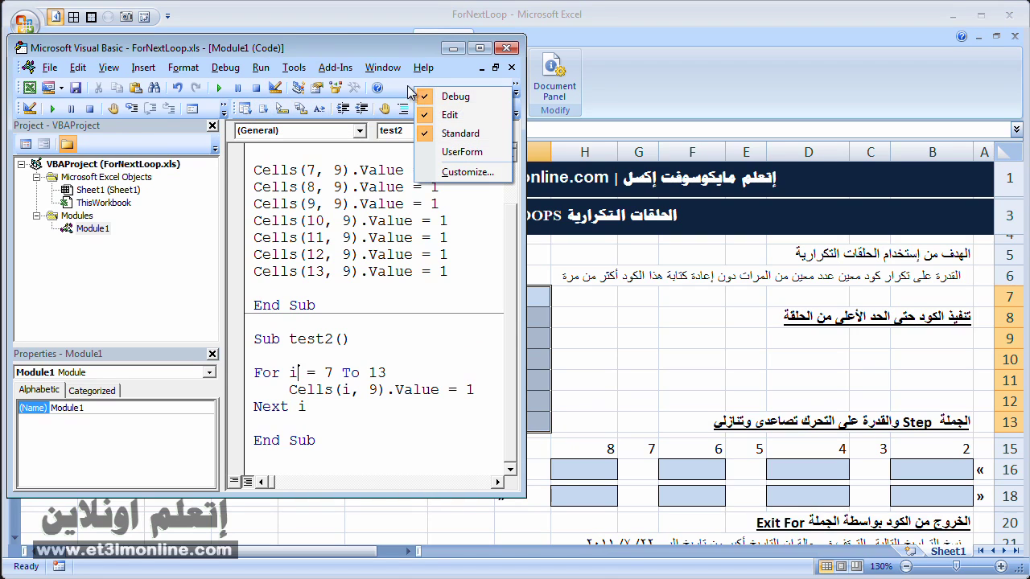
{"action": "left_click", "coordinate": [471, 98]}
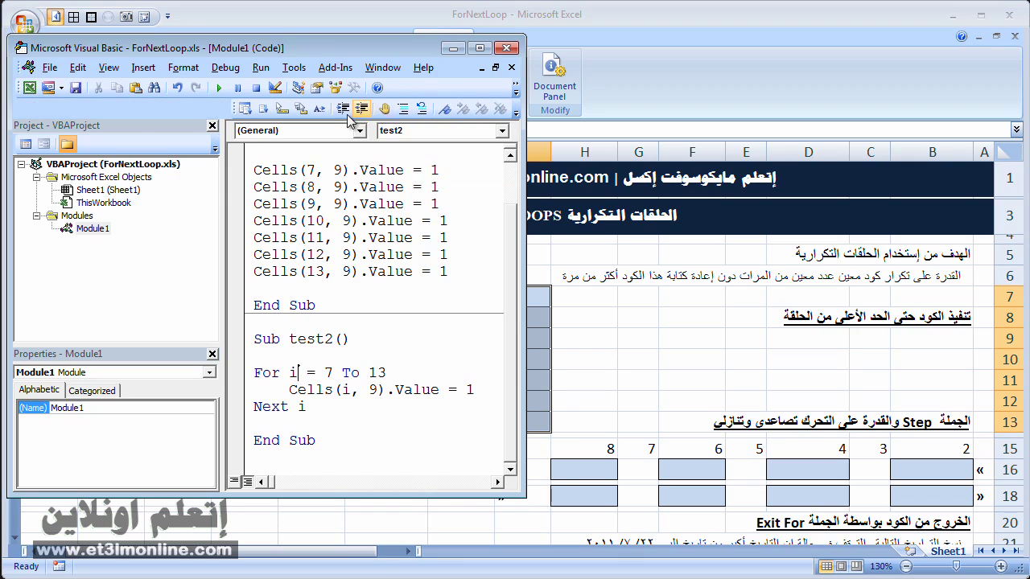
{"action": "right_click", "coordinate": [412, 97]}
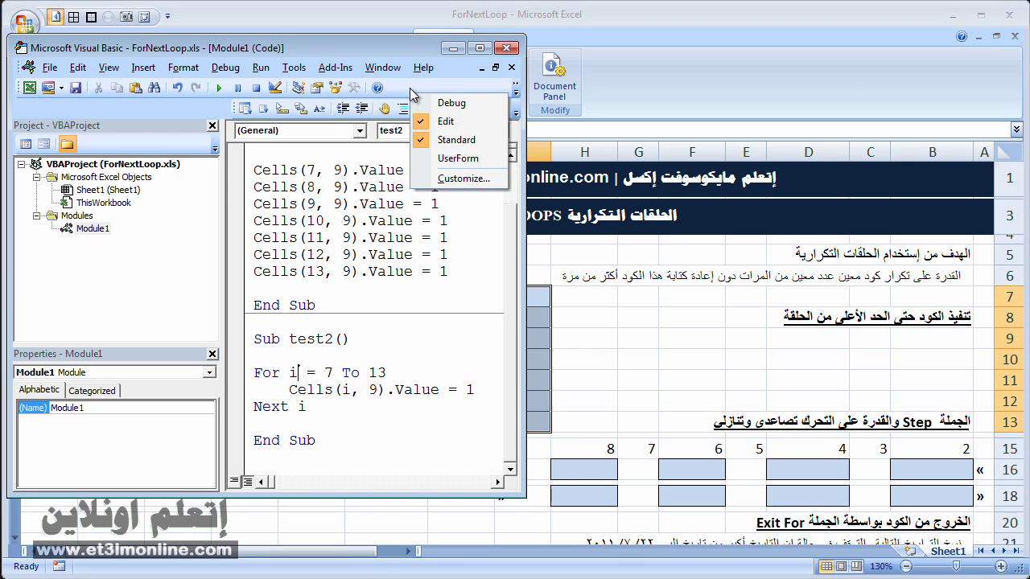
{"action": "left_click", "coordinate": [456, 103]}
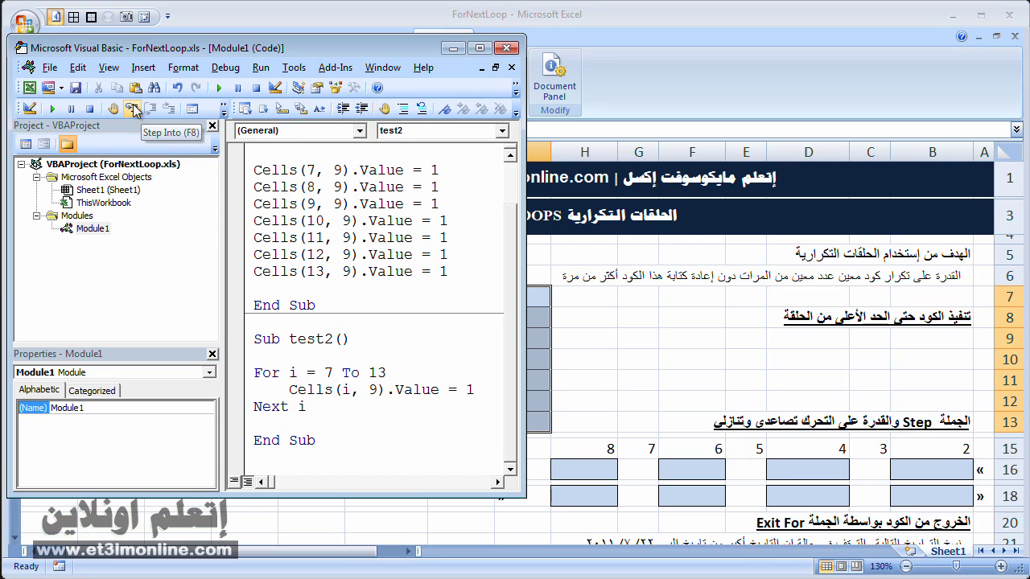
- Step through test2 with F8, watching I7 and then I8 receive 1
{"action": "left_click", "coordinate": [343, 356]}
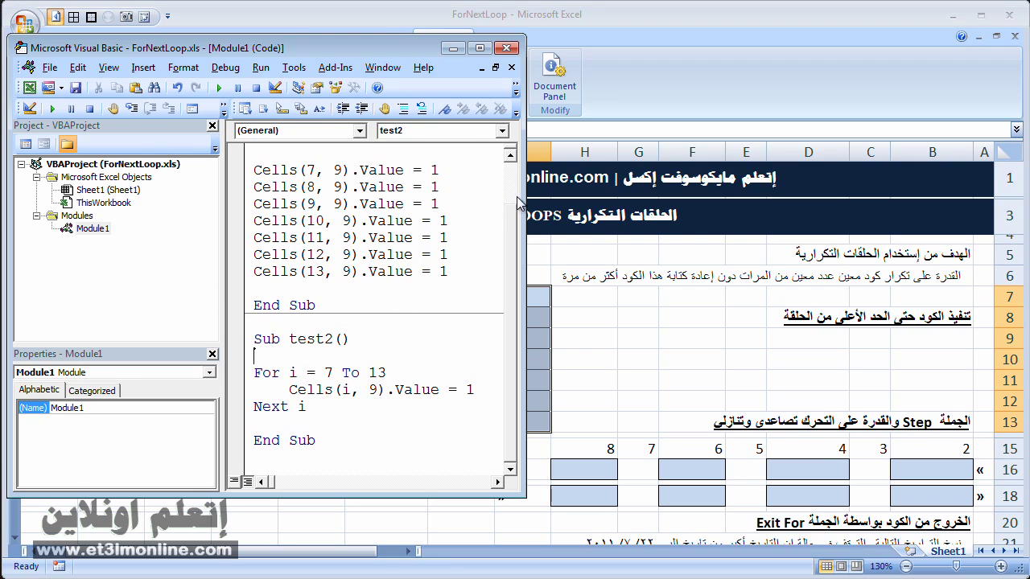
{"action": "left_click_drag", "start_coordinate": [515, 201], "coordinate": [476, 208]}
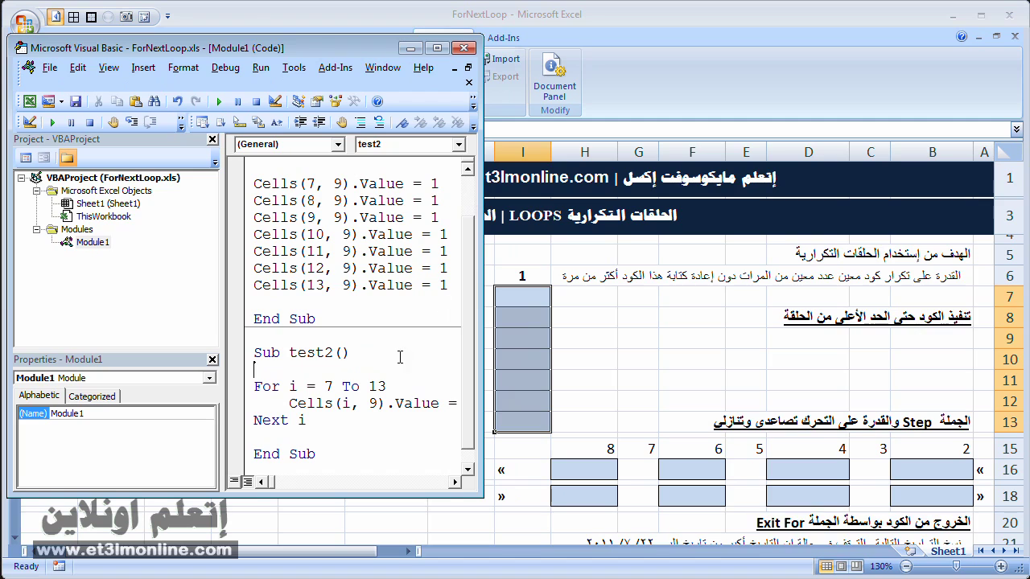
{"action": "key", "text": "F8"}
{"action": "key", "text": "F8"}
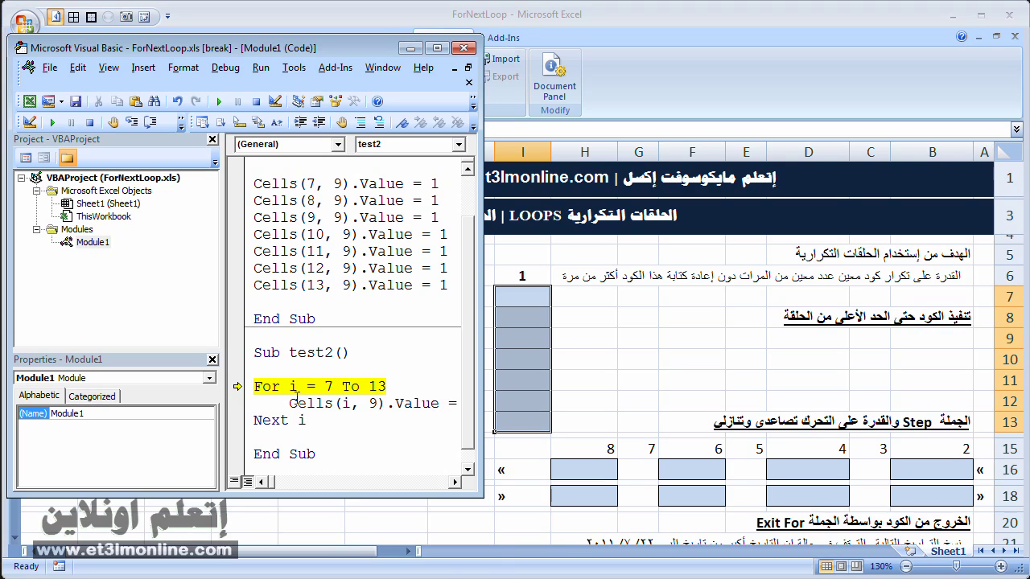
{"action": "key", "text": "F8"}
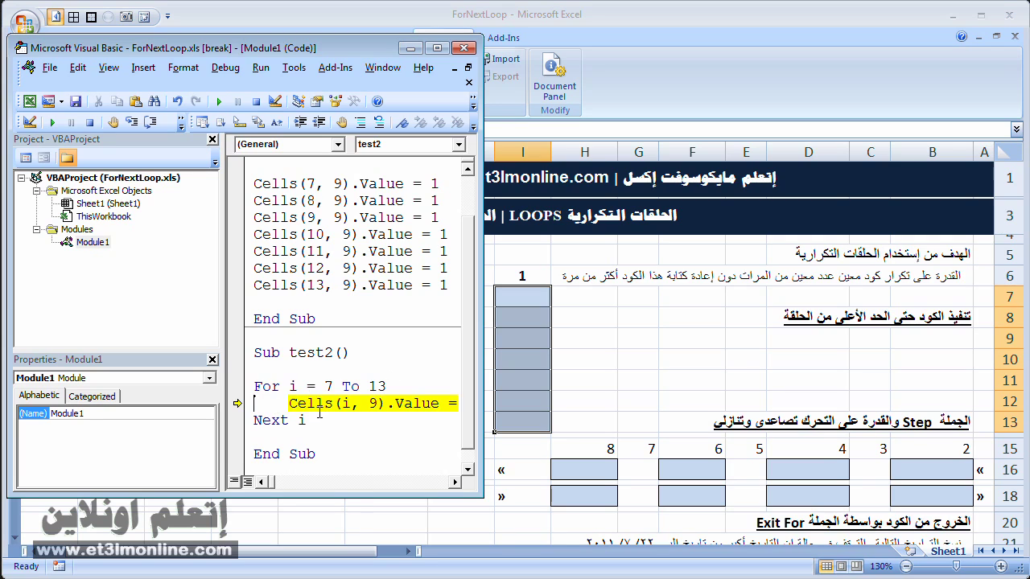
{"action": "key", "text": "F8"}
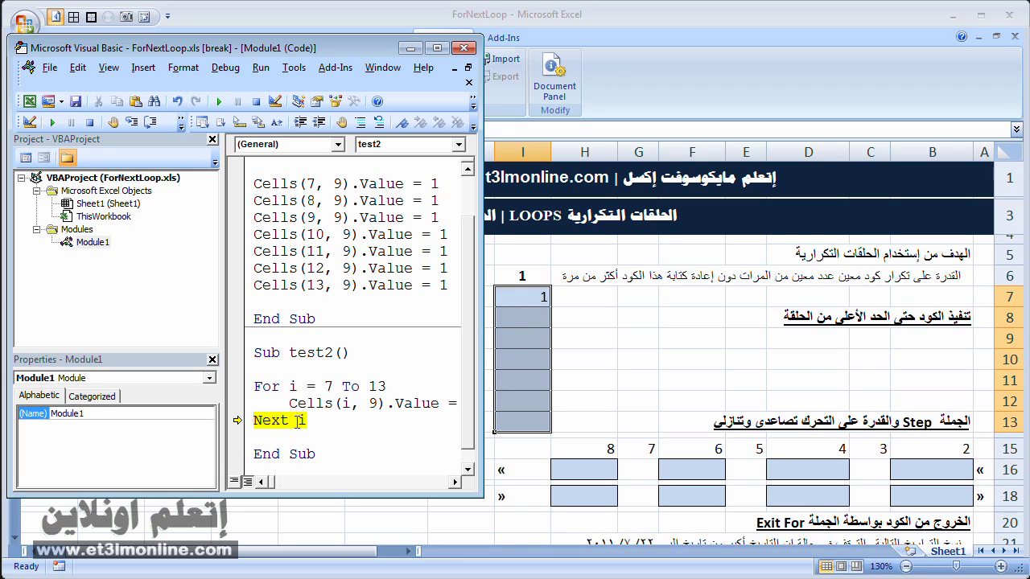
{"action": "key", "text": "F8"}
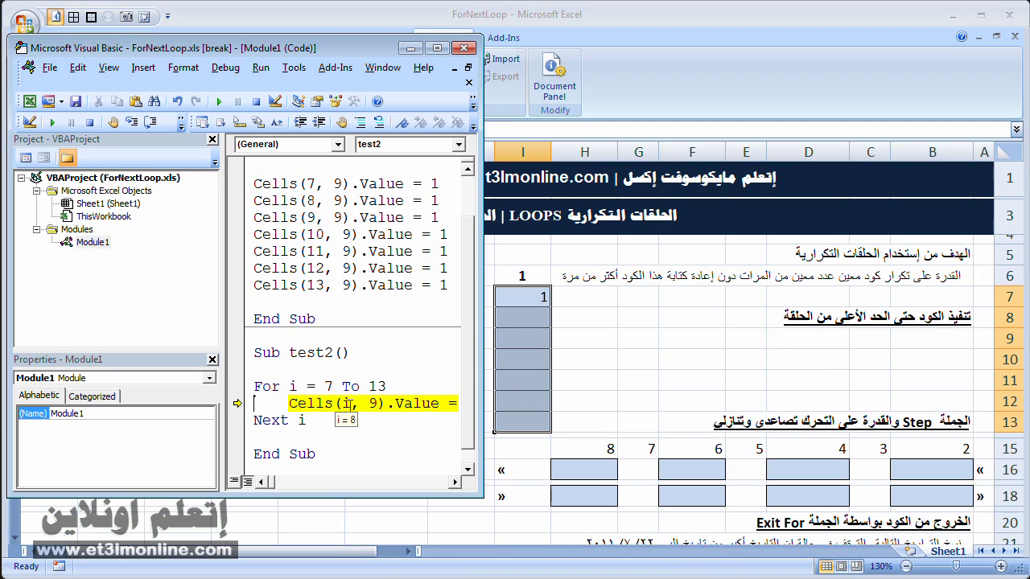
{"action": "key", "text": "F8"}
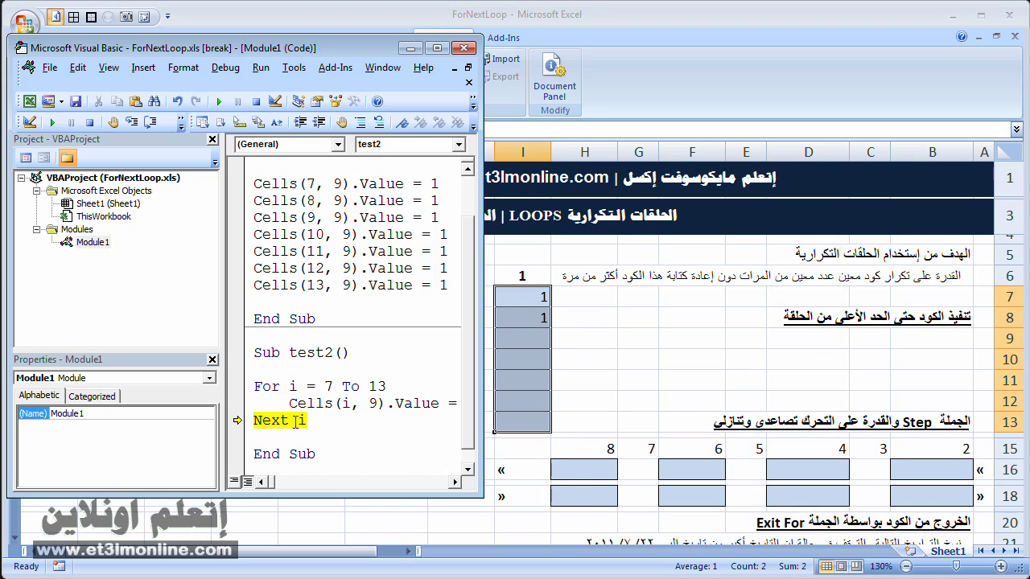
{"action": "key", "text": "F8"}
{"action": "key", "text": "F8"}
{"action": "key", "text": "F8"}
{"action": "key", "text": "F8"}
{"action": "key", "text": "F8"}
{"action": "key", "text": "F8"}
{"action": "key", "text": "F8"}
{"action": "key", "text": "F8"}
{"action": "key", "text": "F8"}
{"action": "key", "text": "F8"}
- Continue test2 to completion with F5 so I7:I13 all hold 1, then return to the worksheet
{"action": "key", "text": "F5"}
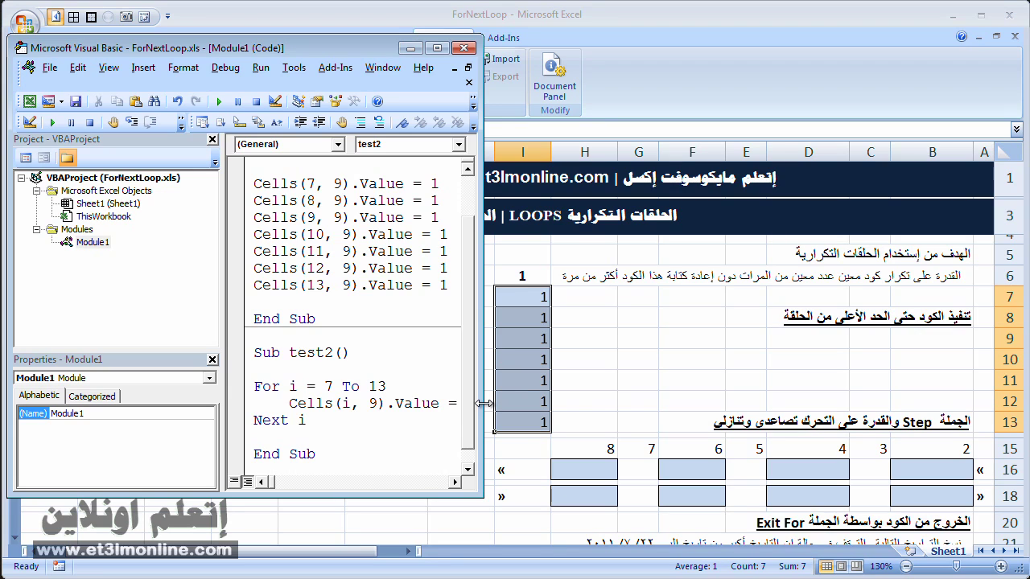
{"action": "left_click_drag", "start_coordinate": [483, 403], "coordinate": [531, 401]}
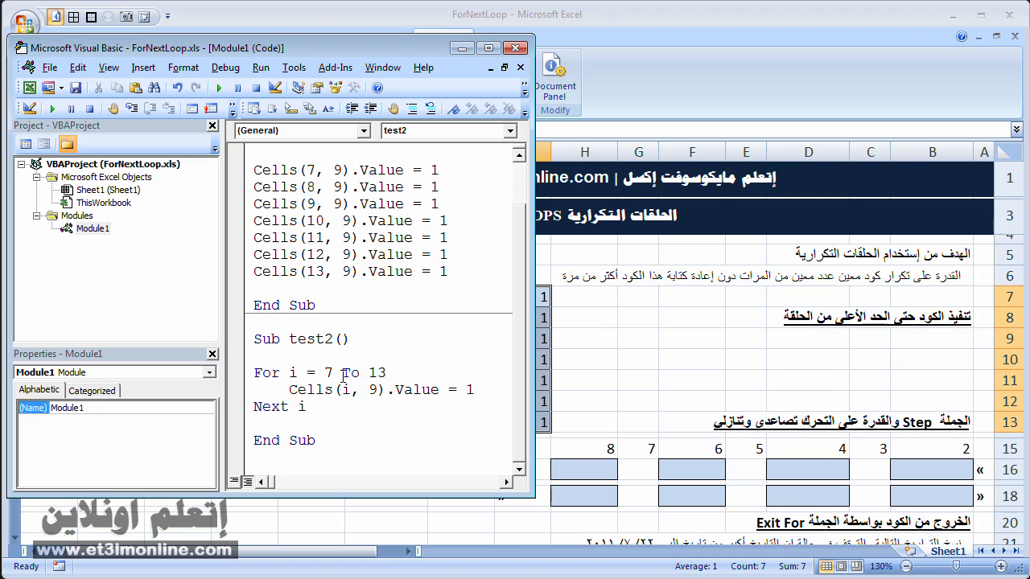
{"action": "left_click", "coordinate": [594, 302]}
- Clear I7:I13 and change test2's loop header to For i = 7 To 13 Step 2
{"action": "left_click_drag", "start_coordinate": [524, 299], "coordinate": [524, 418]}
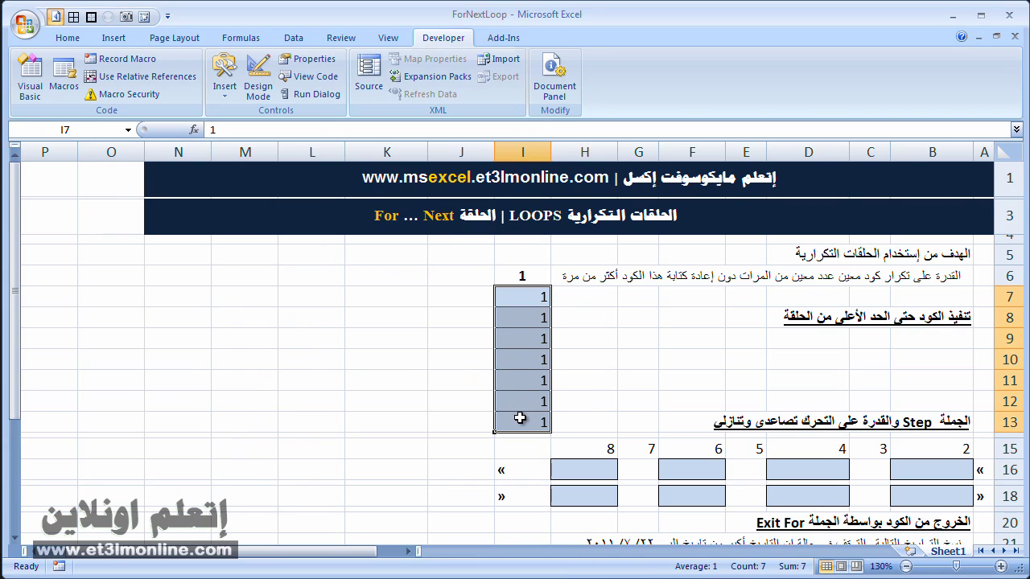
{"action": "key", "text": "Delete"}
{"action": "key", "text": "alt+F11"}
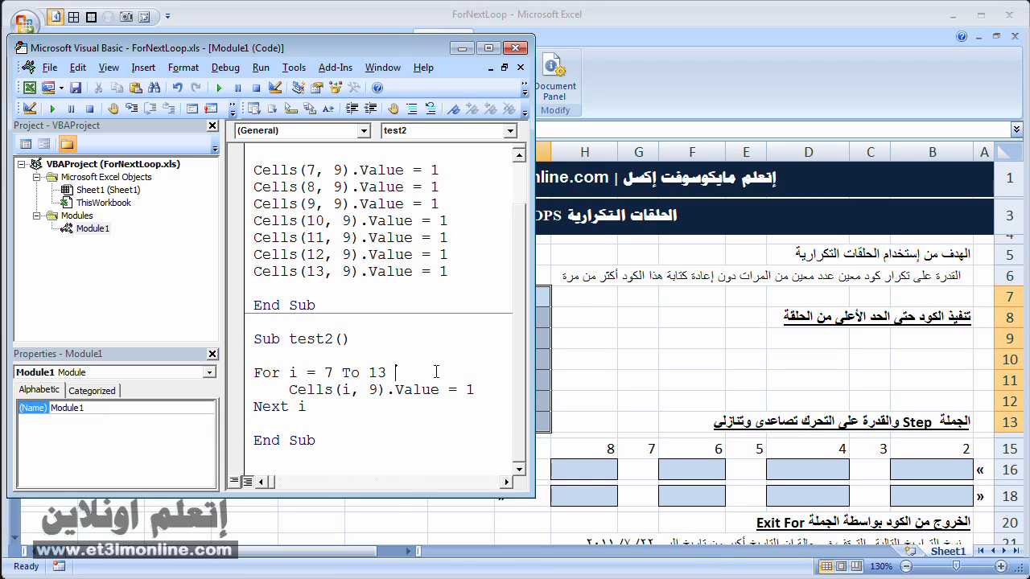
{"action": "type", "text": "s"}
{"action": "type", "text": "tep"}
{"action": "type", "text": "2"}
{"action": "left_click_drag", "start_coordinate": [534, 346], "coordinate": [468, 366]}
{"action": "left_click", "coordinate": [399, 420]}
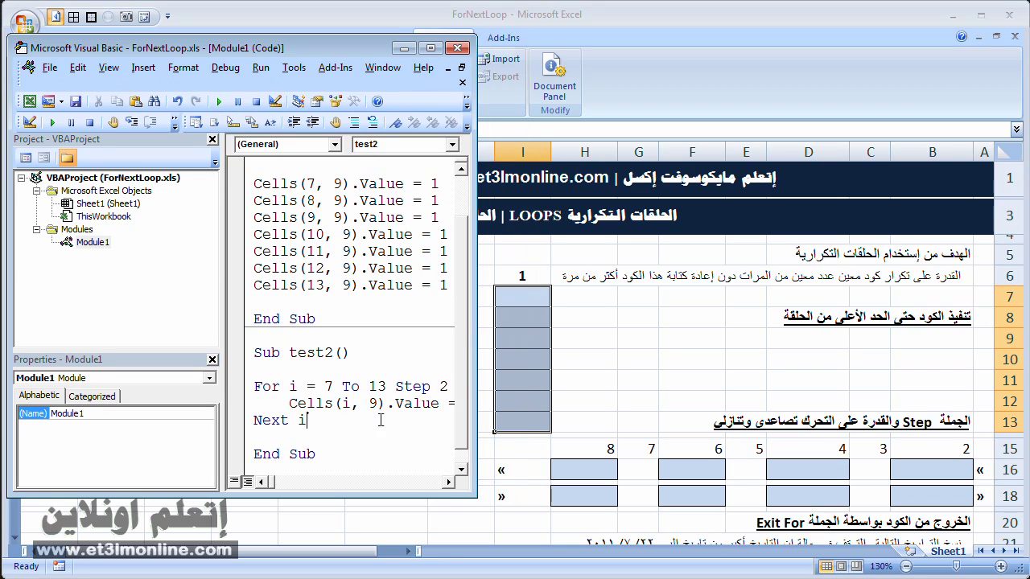
- Run test2 and confirm only I7, I9, I11 and I13 hold 1
{"action": "left_click", "coordinate": [219, 104]}
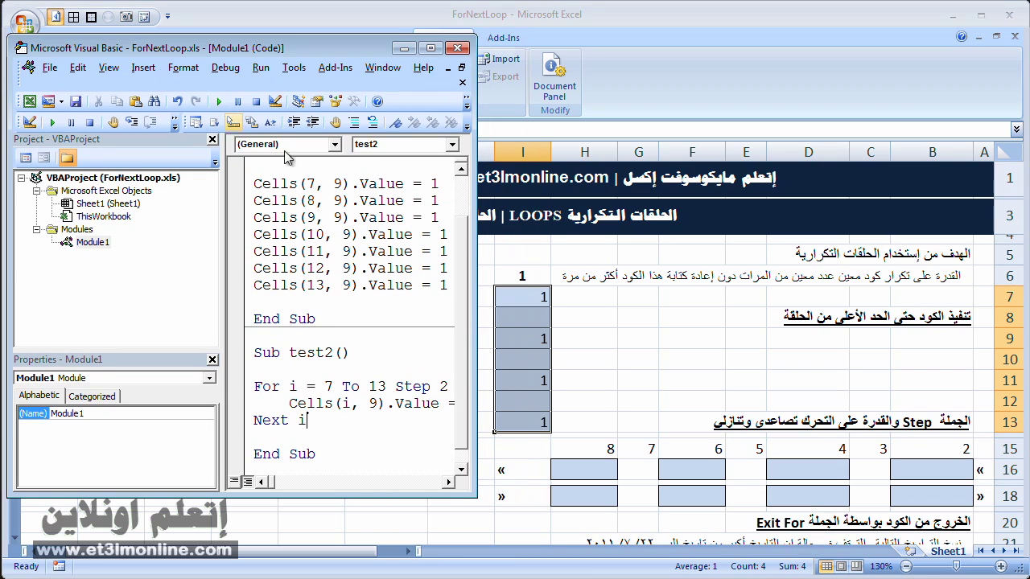
{"action": "left_click", "coordinate": [531, 315]}
{"action": "left_click", "coordinate": [527, 356]}
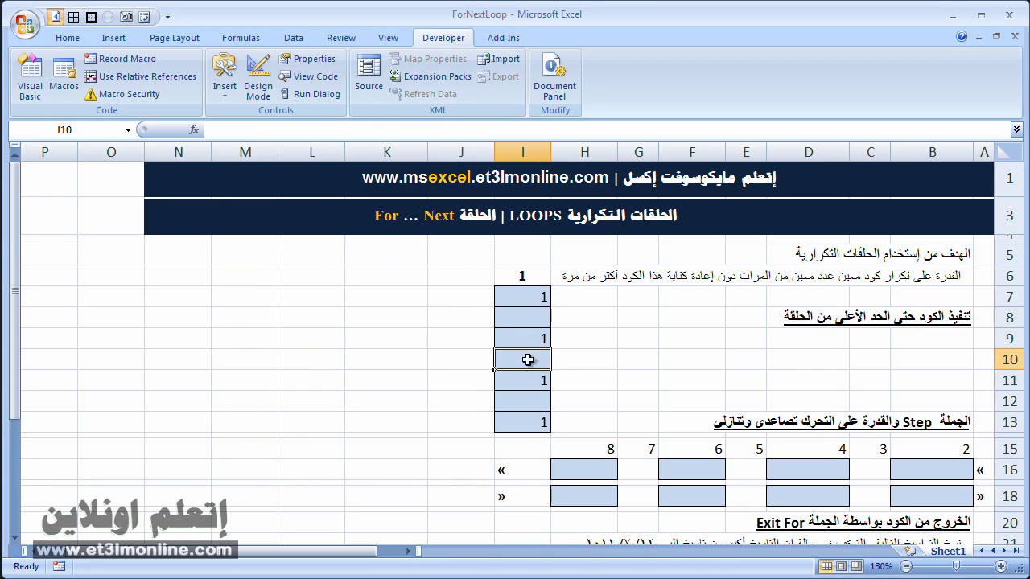
{"action": "left_click", "coordinate": [534, 401]}
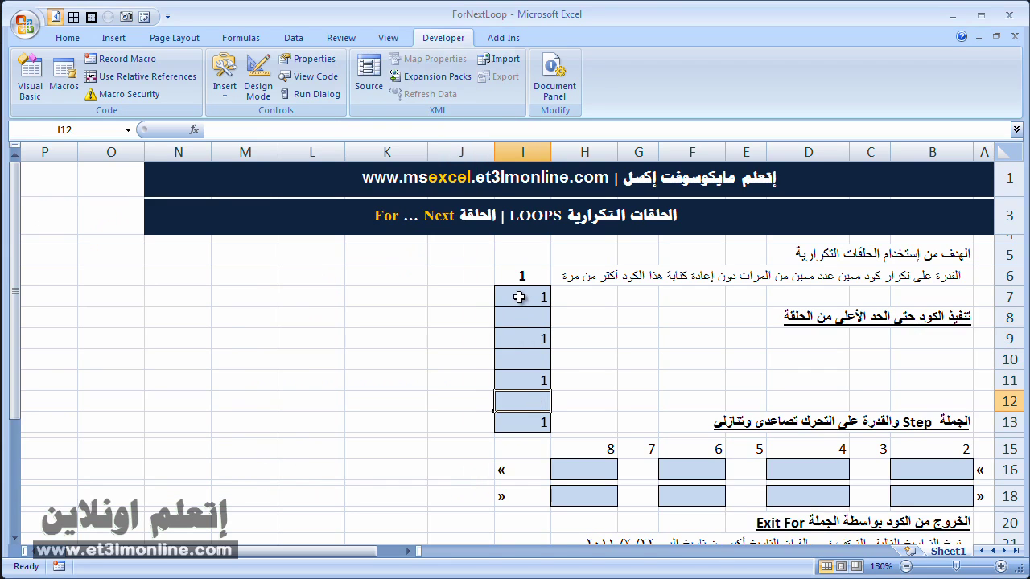
{"action": "left_click", "coordinate": [519, 297]}
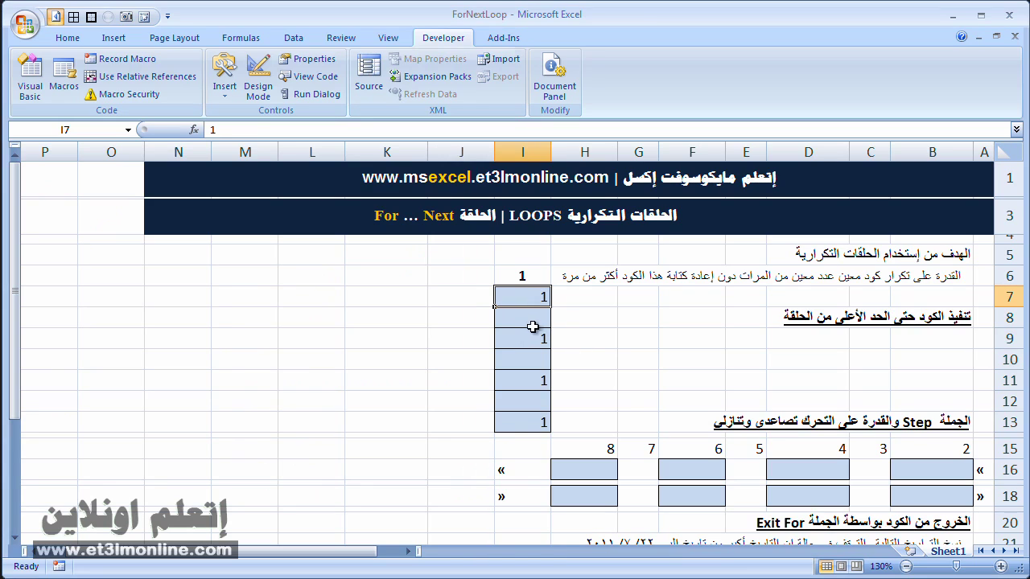
{"action": "left_click", "coordinate": [544, 320]}
{"action": "left_click", "coordinate": [523, 339]}
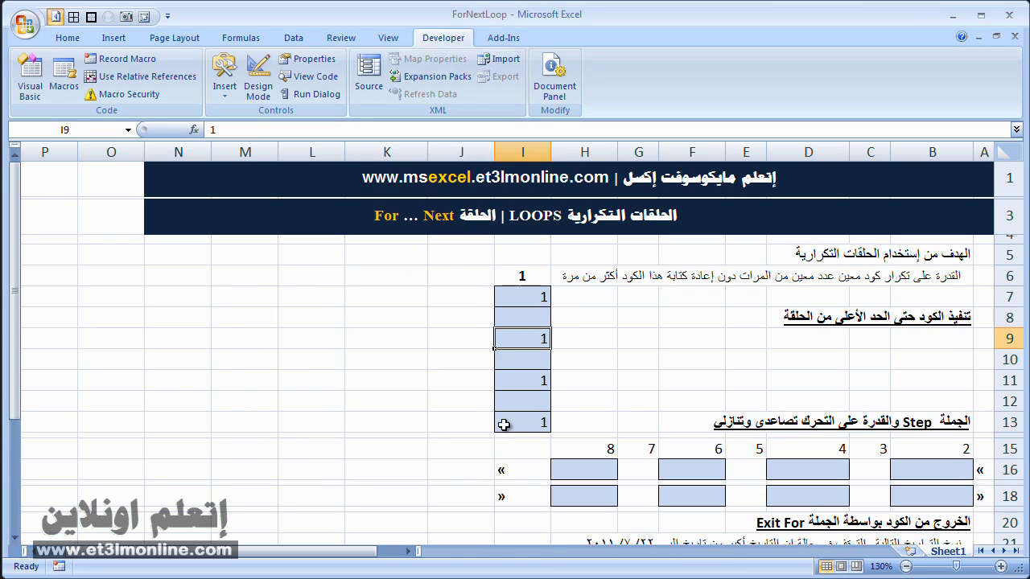
{"action": "key", "text": "alt+F11"}
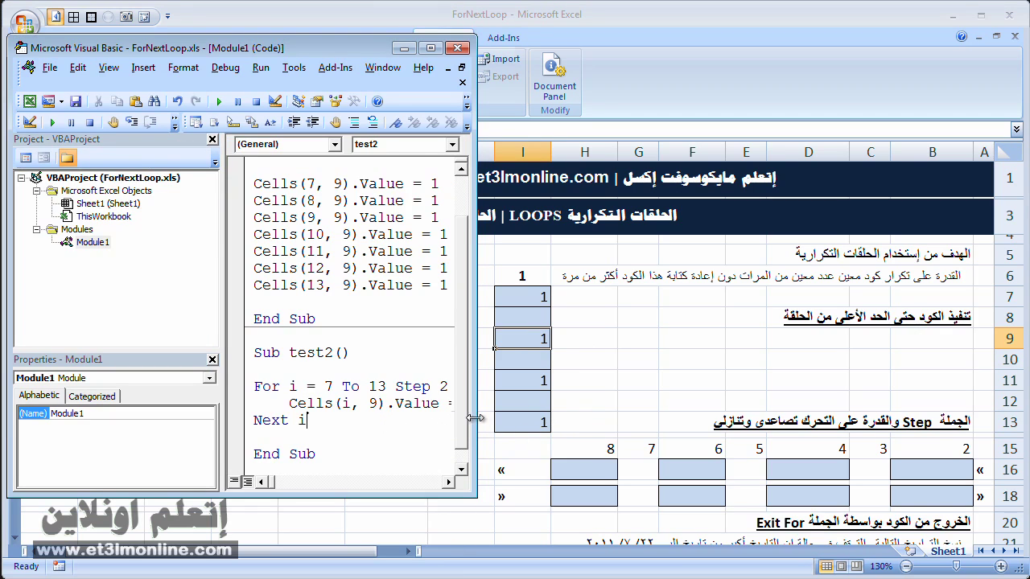
- Add an empty Sub test3 procedure on a new line after test2's End Sub
{"action": "left_click_drag", "start_coordinate": [476, 417], "coordinate": [553, 416]}
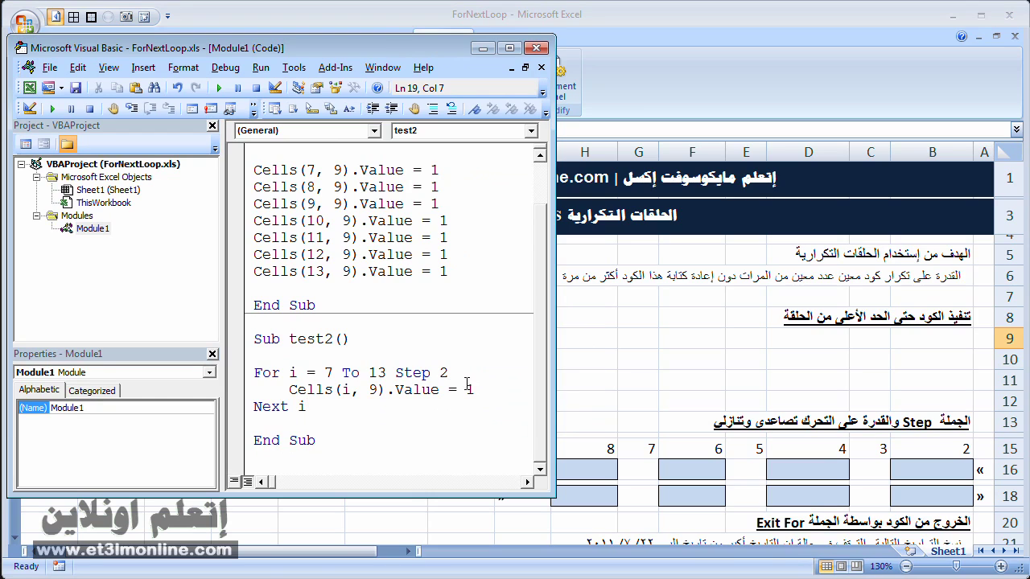
{"action": "left_click", "coordinate": [358, 439]}
{"action": "key", "text": "Return"}
{"action": "key", "text": "Return"}
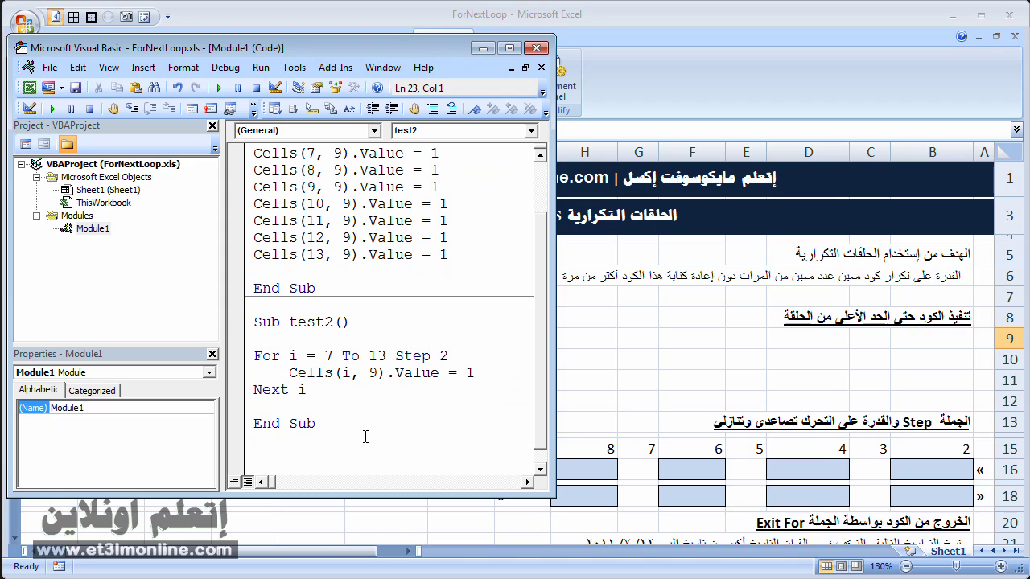
{"action": "type", "text": "sub "}
{"action": "type", "text": "test3"}
{"action": "key", "text": "Return"}
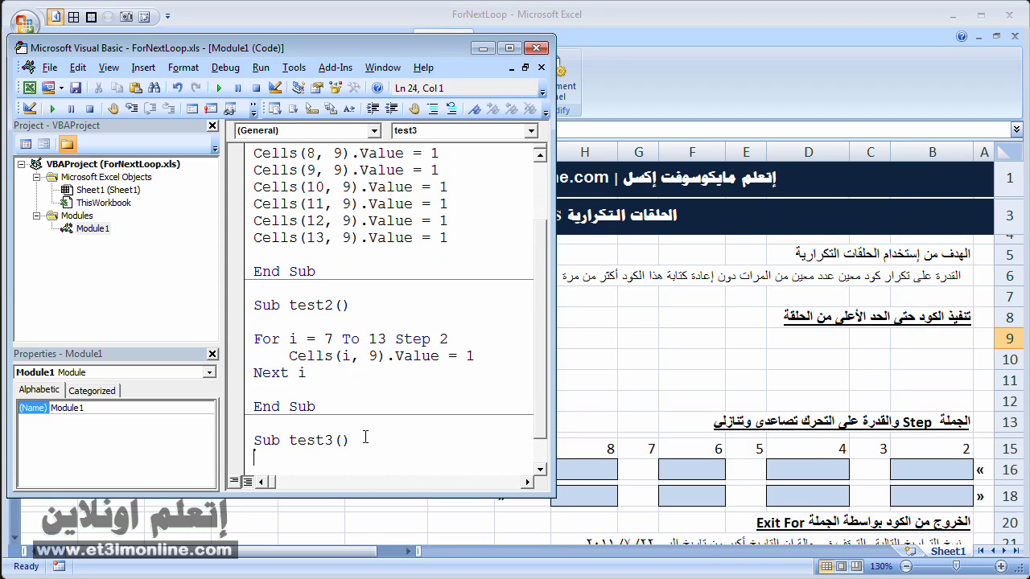
{"action": "key", "text": "Return"}
{"action": "key", "text": "Return"}
{"action": "scroll", "coordinate": [532, 402], "scroll_direction": "down", "scroll_amount": 1}
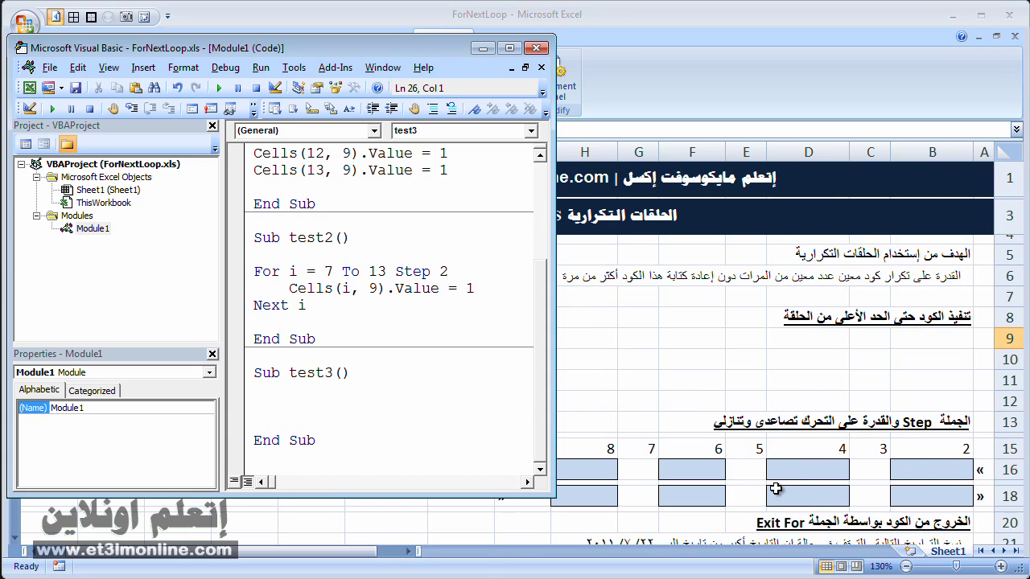
- Write the For i = 2 To 8 loop header and its closing Next i in test3
{"action": "left_click", "coordinate": [292, 400]}
{"action": "type", "text": "for i"}
{"action": "type", "text": "="}
{"action": "type", "text": "2 to "}
{"action": "type", "text": "8"}
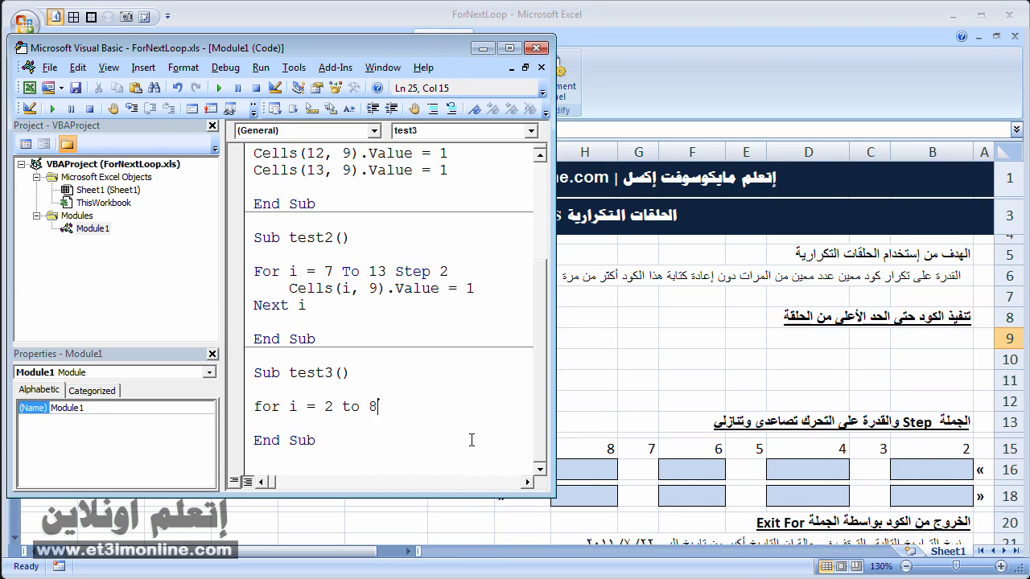
{"action": "key", "text": "Return"}
{"action": "key", "text": "Return"}
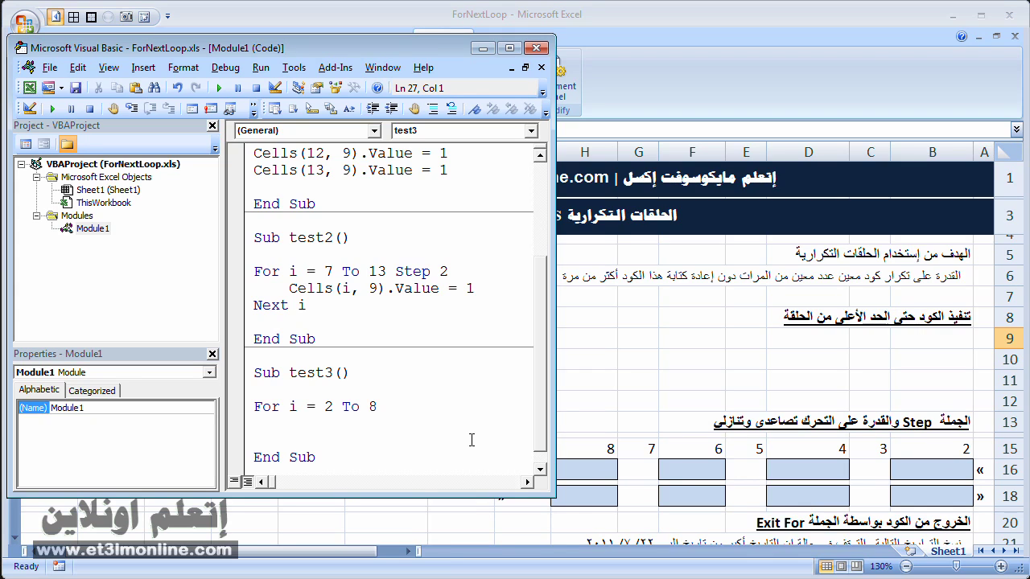
{"action": "type", "text": "net"}
{"action": "type", "text": "x"}
{"action": "key", "text": "BackSpace"}
{"action": "key", "text": "BackSpace"}
{"action": "key", "text": "BackSpace"}
{"action": "type", "text": "e"}
{"action": "type", "text": "xt "}
{"action": "type", "text": "i"}
- Put Cells(16, i).Value = 1 inside the loop and add Step 2 to the header
{"action": "key", "text": "Up"}
{"action": "type", "text": "ce"}
{"action": "type", "text": "lls("}
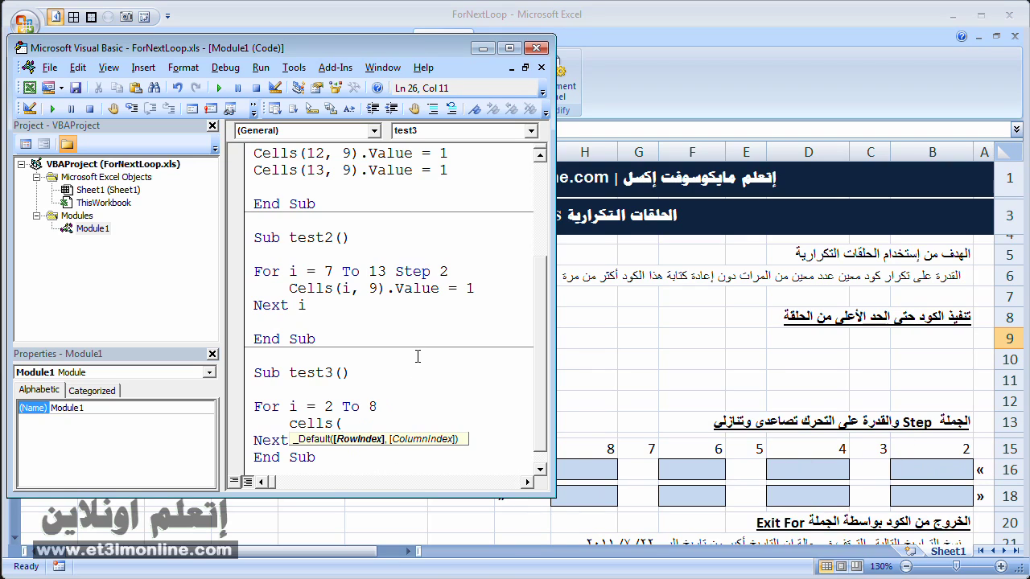
{"action": "type", "text": "16,"}
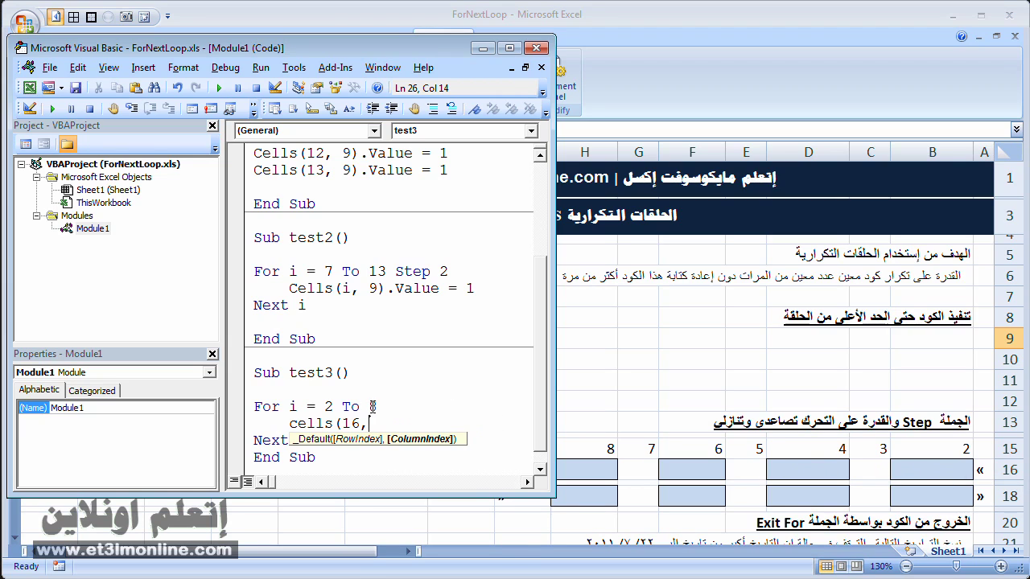
{"action": "type", "text": "i"}
{"action": "type", "text": ")."}
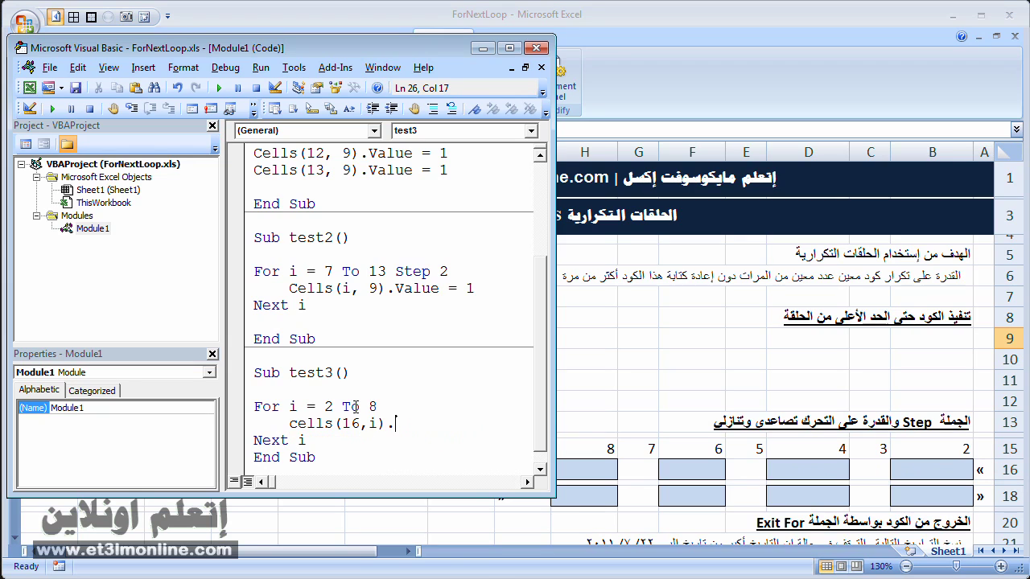
{"action": "type", "text": "value = 1"}
{"action": "left_click", "coordinate": [429, 406]}
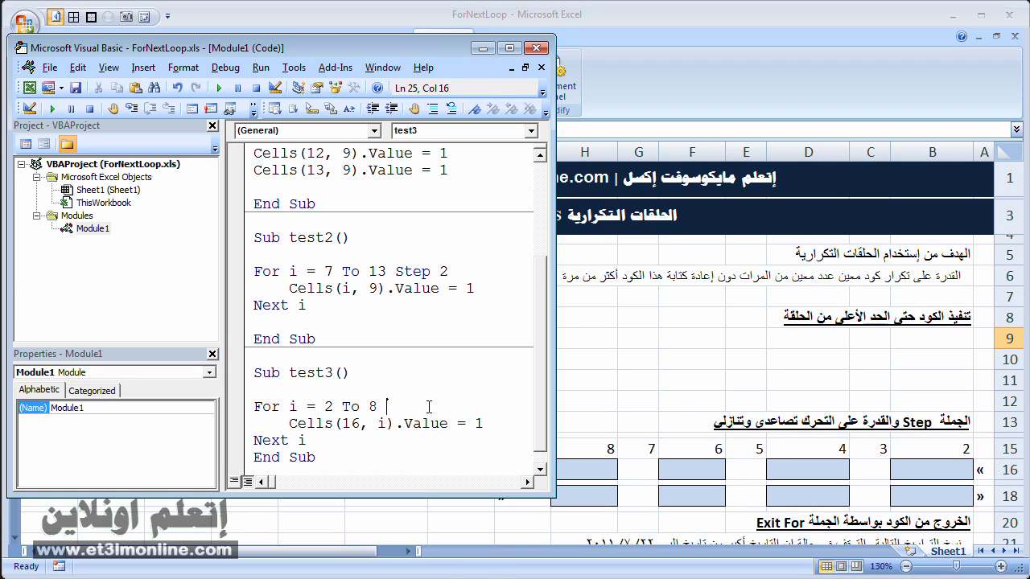
{"action": "type", "text": "step "}
{"action": "type", "text": "2"}
- Run test3 so B16, D16, F16 and H16 each get 1
{"action": "left_click", "coordinate": [220, 88]}
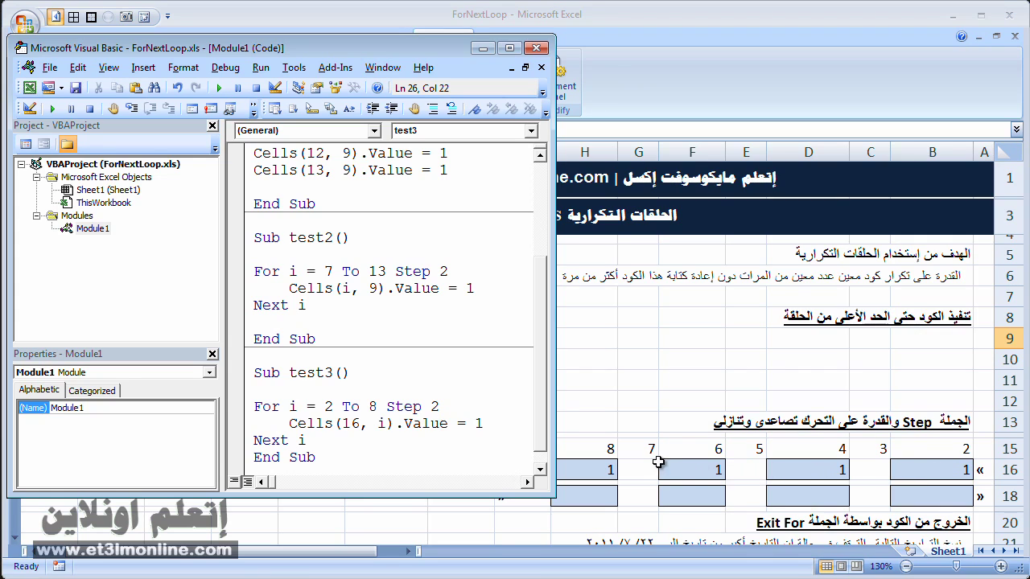
{"action": "scroll", "coordinate": [384, 426], "scroll_direction": "down", "scroll_amount": 1}
{"action": "scroll", "coordinate": [384, 426], "scroll_direction": "up", "scroll_amount": 3}
{"action": "scroll", "coordinate": [266, 386], "scroll_direction": "down", "scroll_amount": 3}
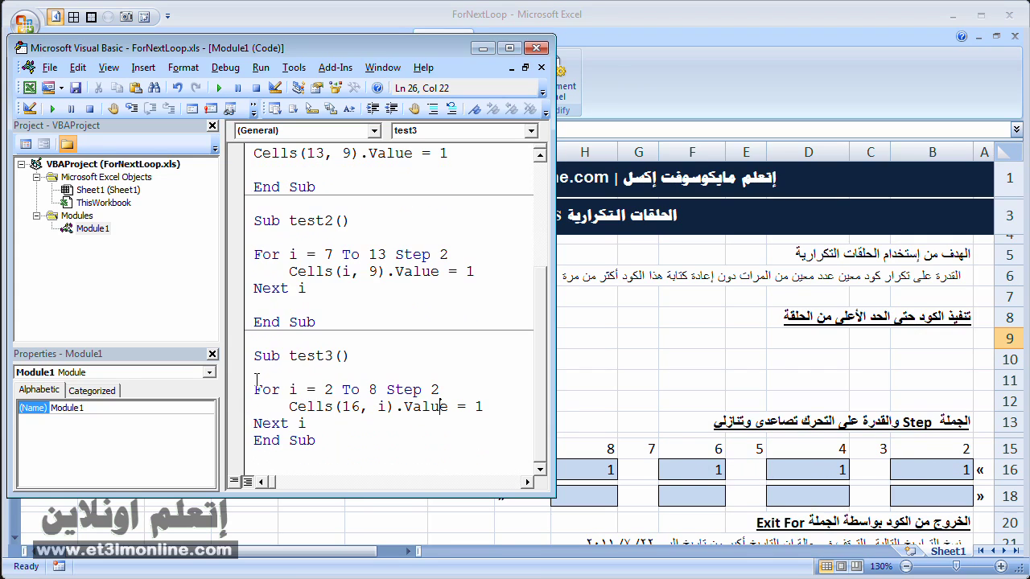
- Duplicate the whole test3 procedure below itself
{"action": "left_click_drag", "start_coordinate": [253, 356], "coordinate": [321, 447]}
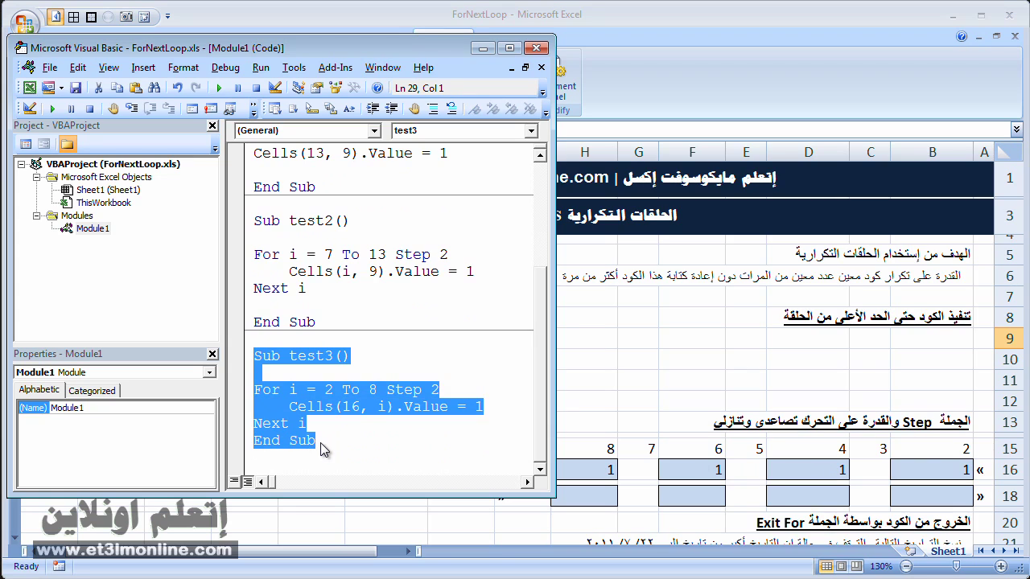
{"action": "left_click", "coordinate": [342, 452]}
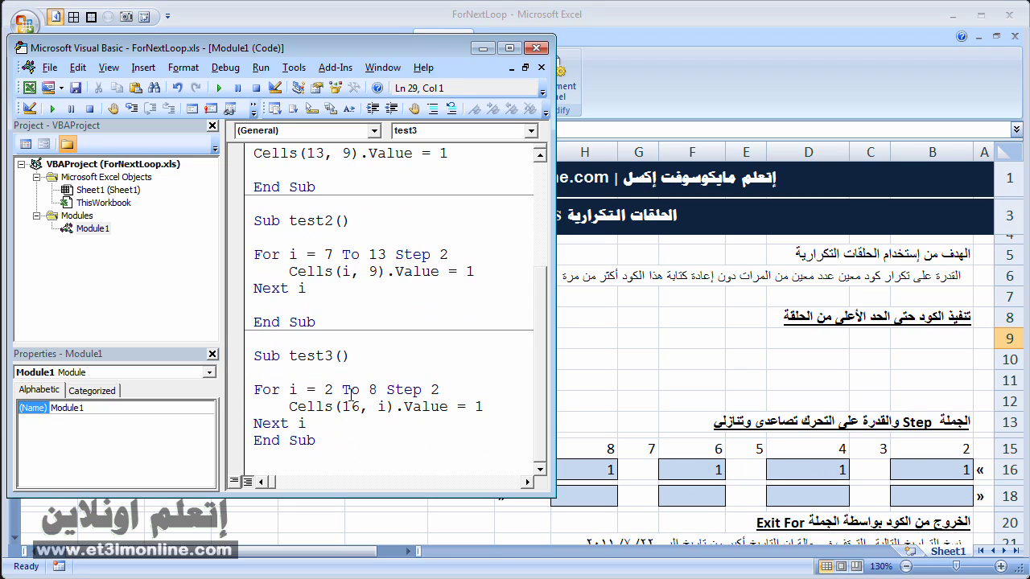
{"action": "type", "text": "Sub test3()  For i = 2 To 8 Step 2     Cells(16, i).Value = 1 Next i End Sub"}
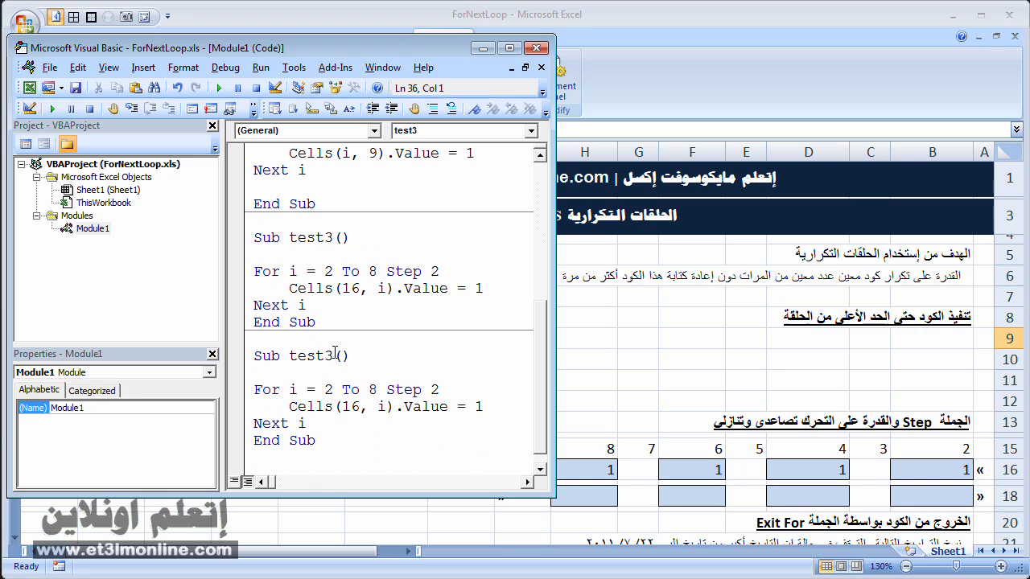
- Rename the copied procedure to test4 and change its step to -2
{"action": "left_click", "coordinate": [335, 354]}
{"action": "key", "text": "shift+Left"}
{"action": "type", "text": "4"}
{"action": "left_click", "coordinate": [362, 423]}
{"action": "left_click", "coordinate": [431, 391]}
{"action": "type", "text": "-"}
- Make test4 loop from 8 to 2 and write to Cells(18, i)
{"action": "double_click", "coordinate": [327, 391]}
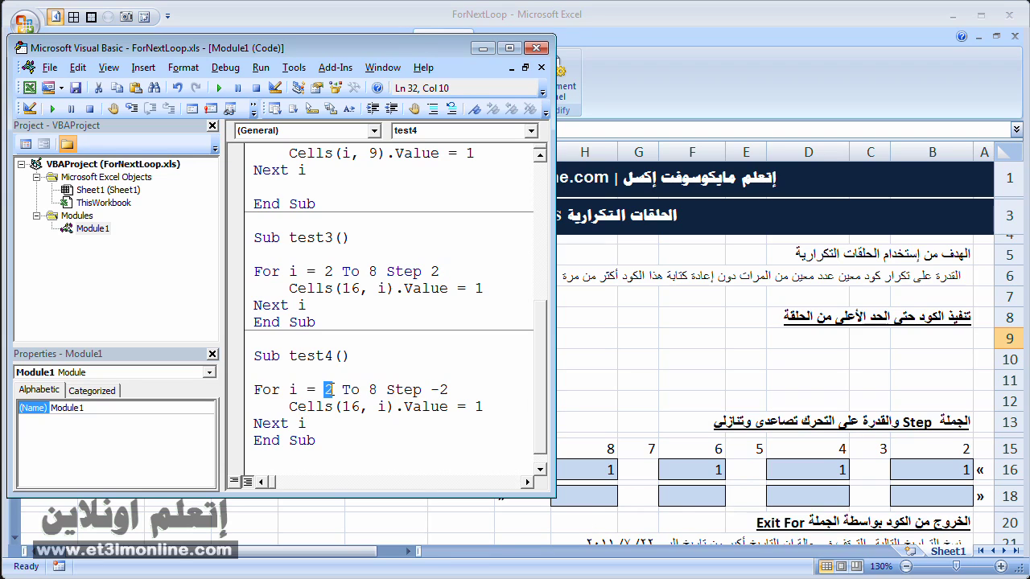
{"action": "type", "text": "8"}
{"action": "double_click", "coordinate": [376, 391]}
{"action": "type", "text": "2"}
{"action": "left_click_drag", "start_coordinate": [349, 408], "coordinate": [377, 408]}
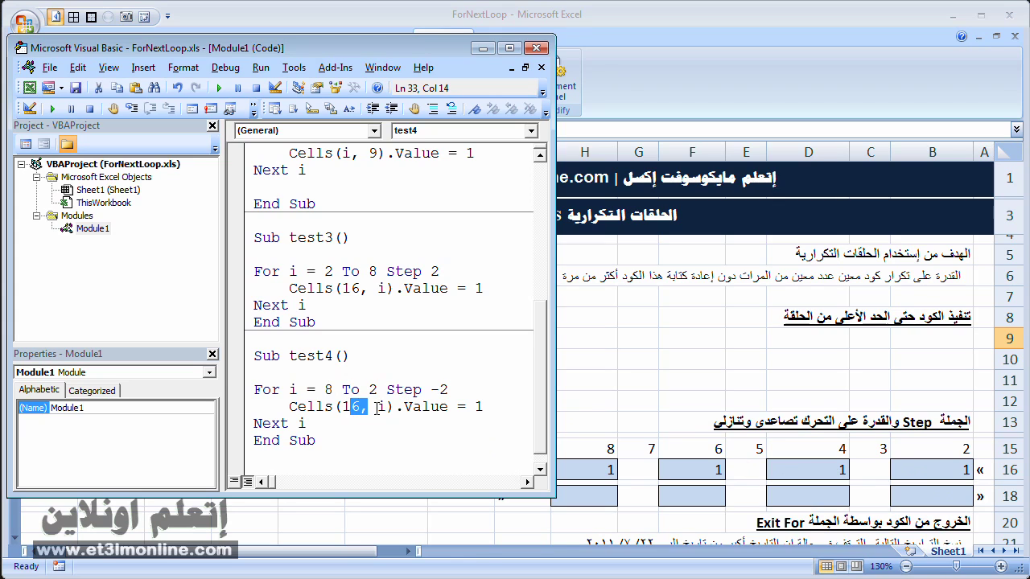
{"action": "type", "text": "8"}
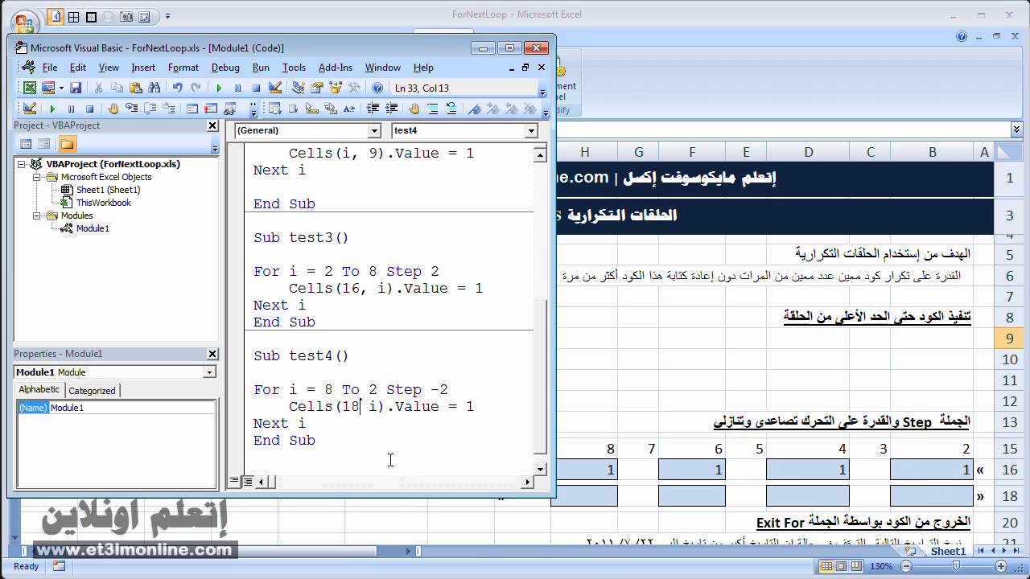
{"action": "type", "text": ","}
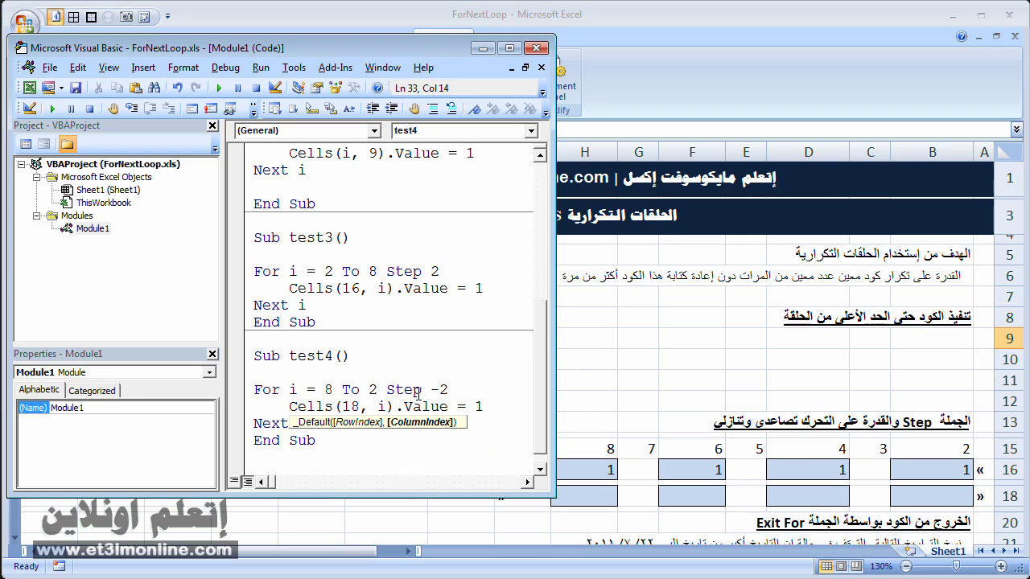
{"action": "left_click", "coordinate": [418, 394]}
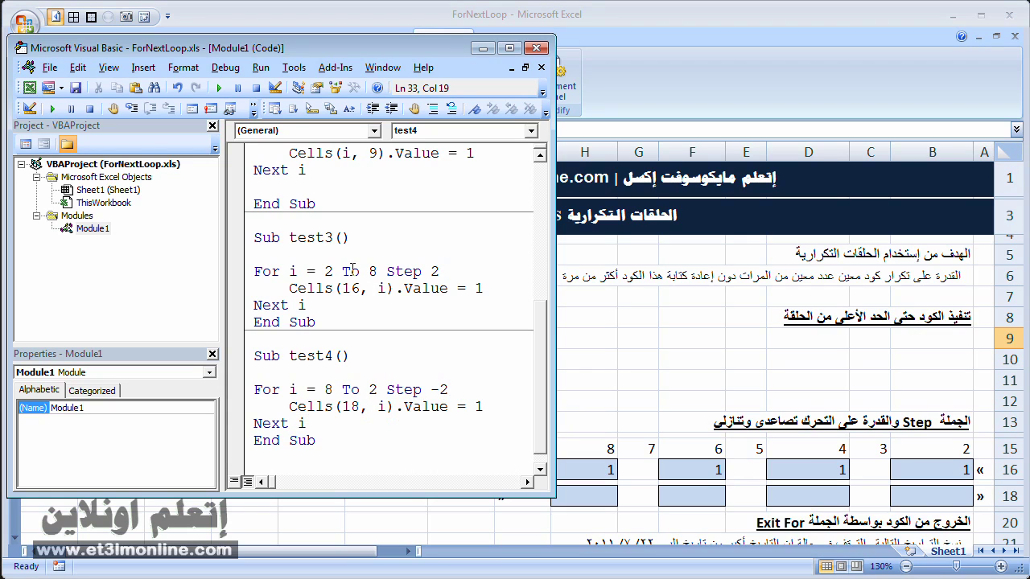
- Run test4, then change its value from 1 to 5 and rerun to fill row 18
{"action": "left_click", "coordinate": [218, 88]}
{"action": "double_click", "coordinate": [470, 406]}
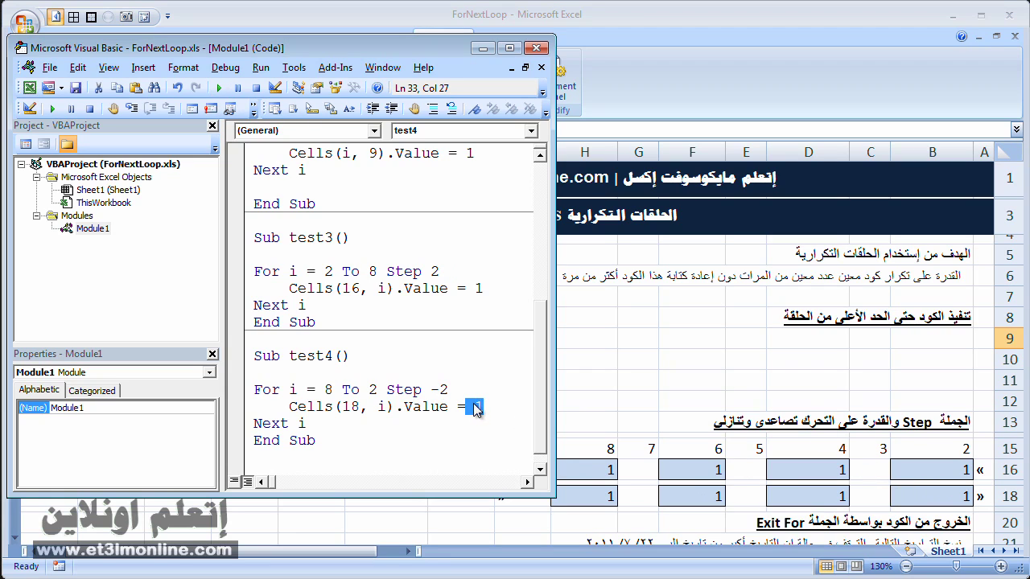
{"action": "left_click", "coordinate": [476, 407]}
{"action": "double_click", "coordinate": [479, 407]}
{"action": "type", "text": "5"}
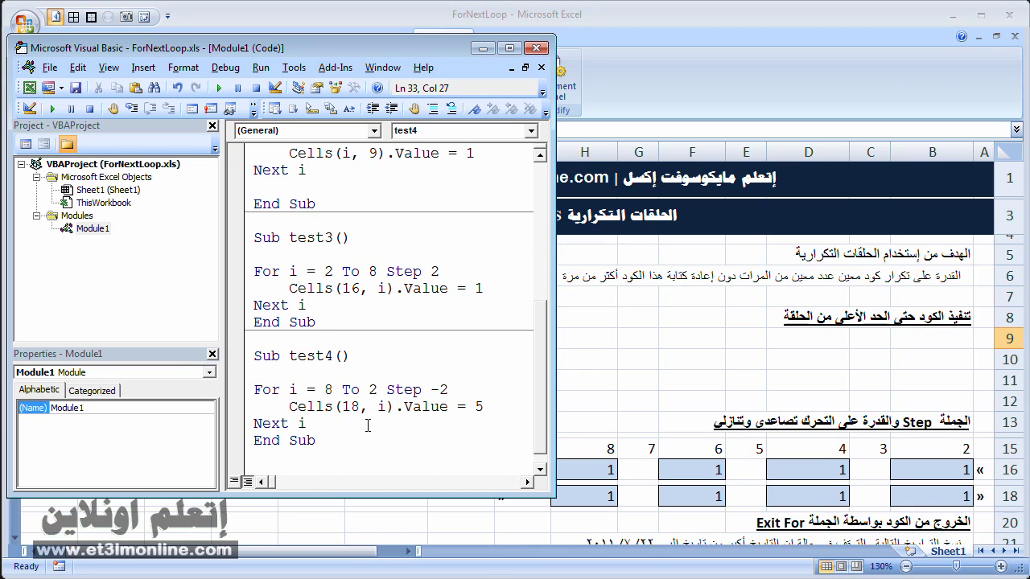
{"action": "left_click", "coordinate": [366, 424]}
{"action": "left_click", "coordinate": [220, 88]}
- Start an empty Sub test5 procedure at the end of the module
{"action": "key", "text": "ctrl+End"}
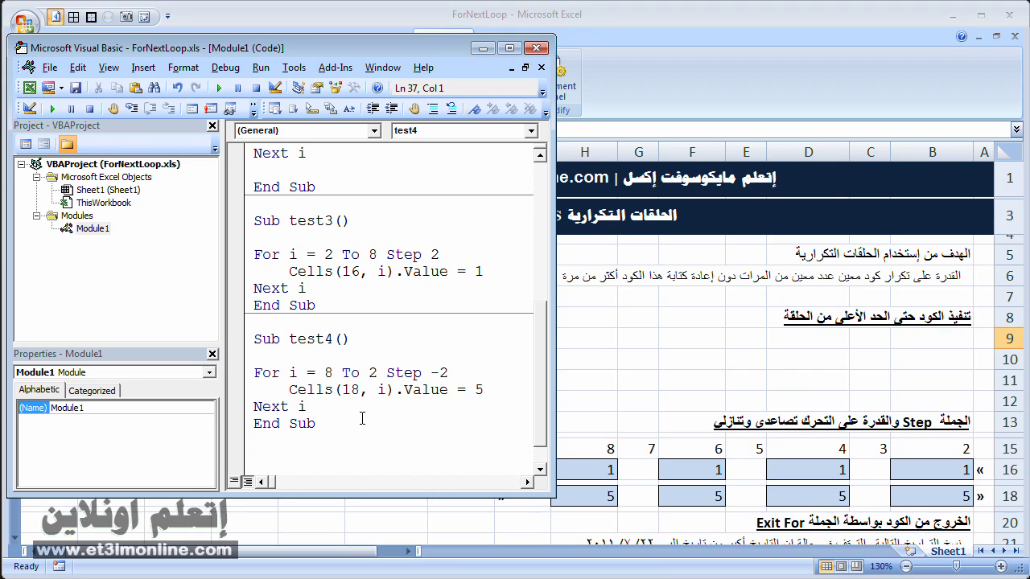
{"action": "type", "text": "sub "}
{"action": "type", "text": "test5"}
{"action": "key", "text": "Return"}
{"action": "key", "text": "Return"}
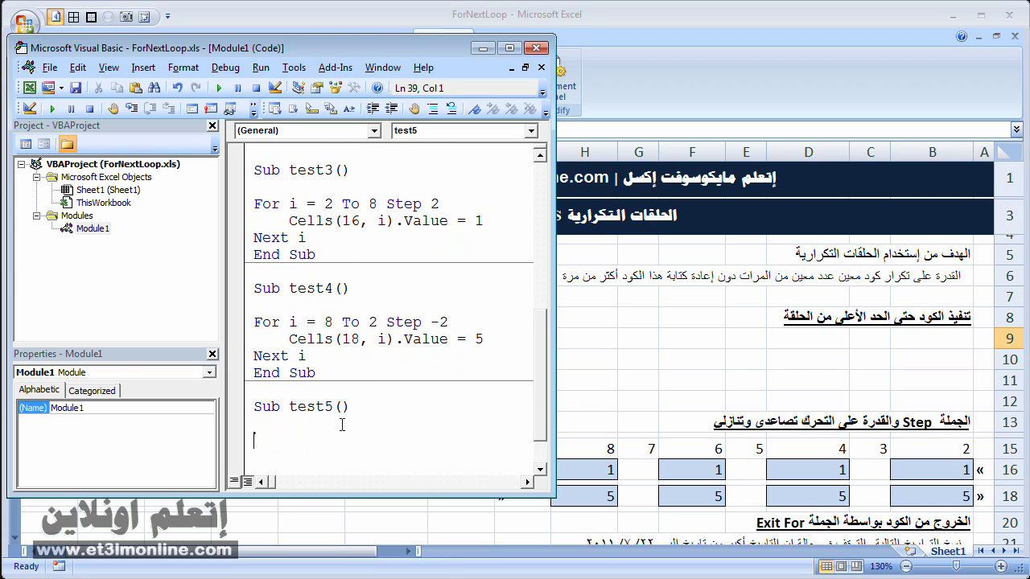
{"action": "scroll", "coordinate": [366, 363], "scroll_direction": "down", "scroll_amount": 1}
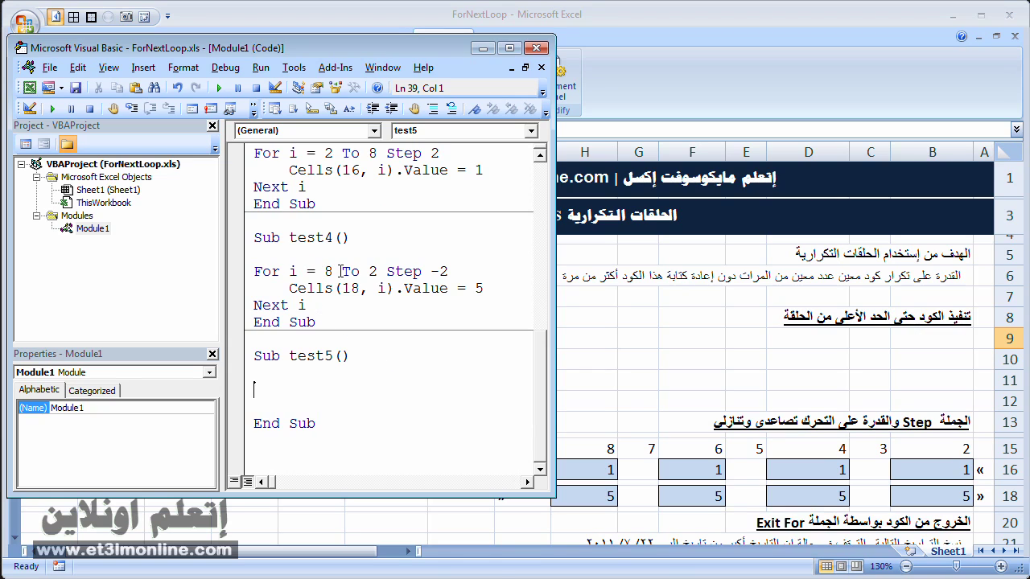
{"action": "scroll", "coordinate": [314, 254], "scroll_direction": "up", "scroll_amount": 1}
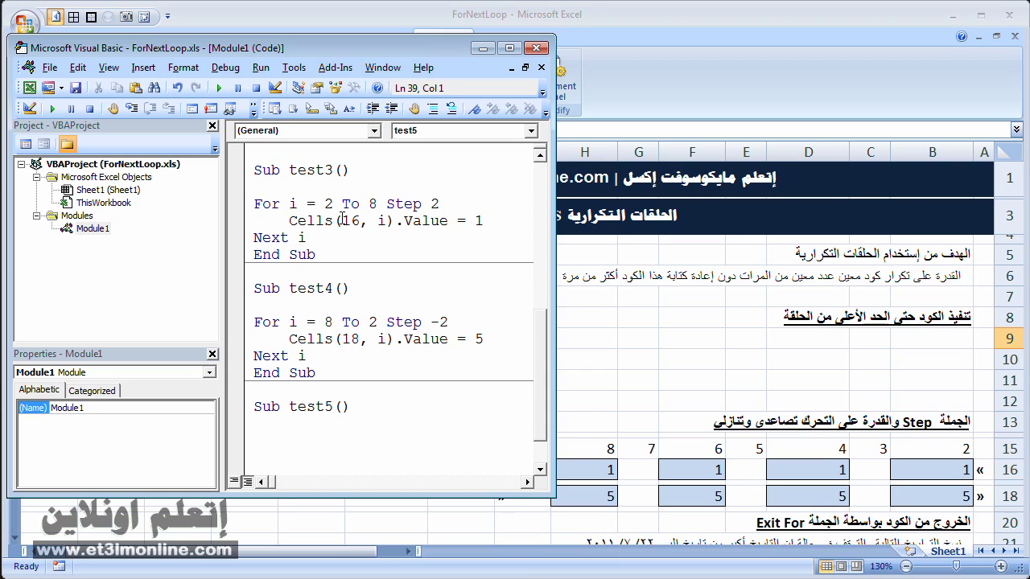
{"action": "scroll", "coordinate": [375, 362], "scroll_direction": "down", "scroll_amount": 1}
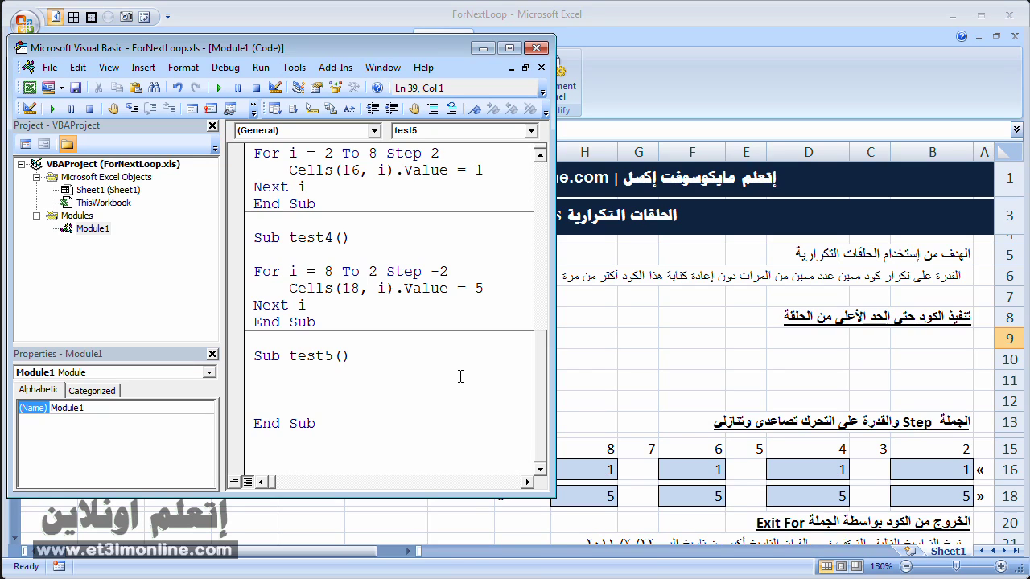
{"action": "type", "text": "for"}
{"action": "type", "text": " i"}
{"action": "type", "text": " ="}
{"action": "left_click_drag", "start_coordinate": [325, 390], "coordinate": [254, 390]}
{"action": "key", "text": "BackSpace"}
- Scroll the worksheet to the Exit For date list in rows 24–30, then return to the VBA editor
{"action": "left_click", "coordinate": [660, 419]}
{"action": "scroll", "coordinate": [664, 420], "scroll_direction": "down", "scroll_amount": 1}
{"action": "scroll", "coordinate": [662, 418], "scroll_direction": "down", "scroll_amount": 3}
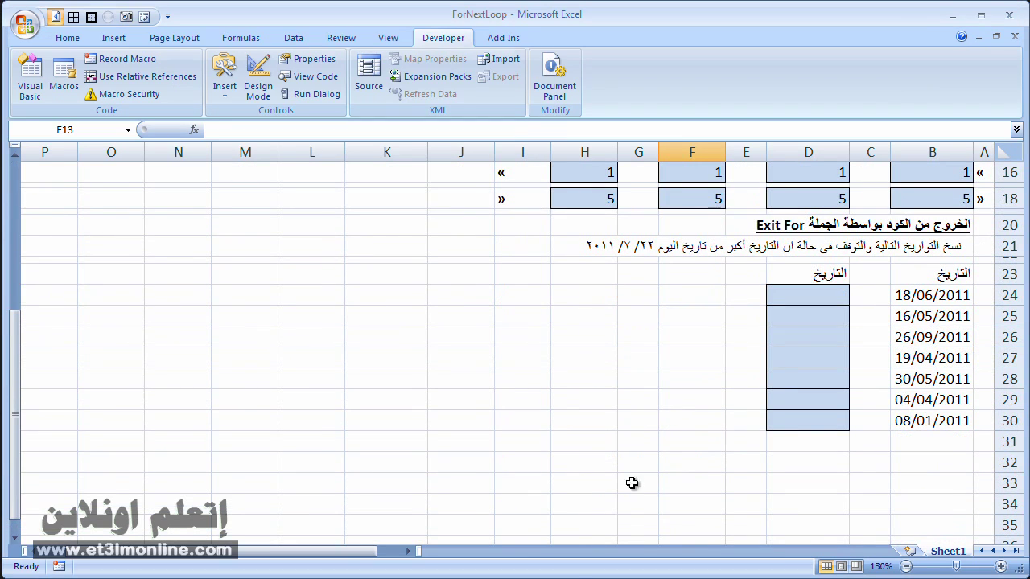
{"action": "key", "text": "alt+F11"}
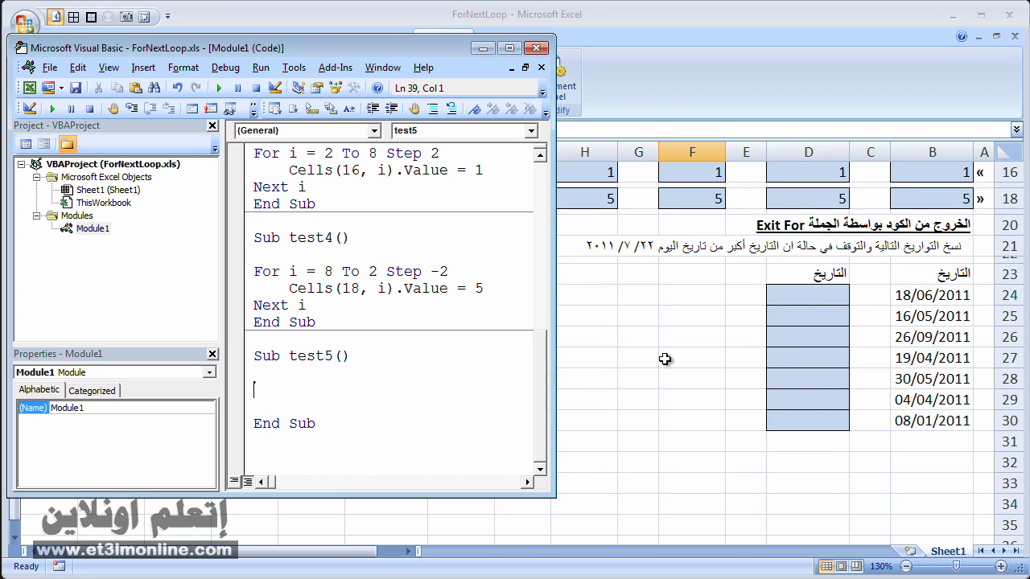
- Write a For i = 24 To 30 … Next i loop inside test5
{"action": "type", "text": "fo"}
{"action": "type", "text": "r i"}
{"action": "type", "text": "24 "}
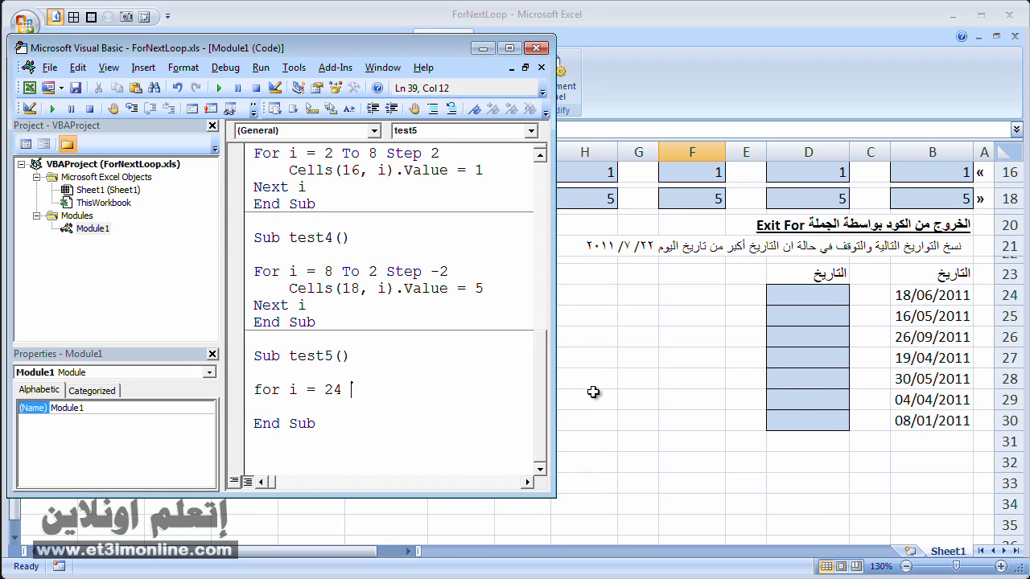
{"action": "type", "text": "to "}
{"action": "type", "text": "30"}
{"action": "key", "text": "Return"}
{"action": "key", "text": "Return"}
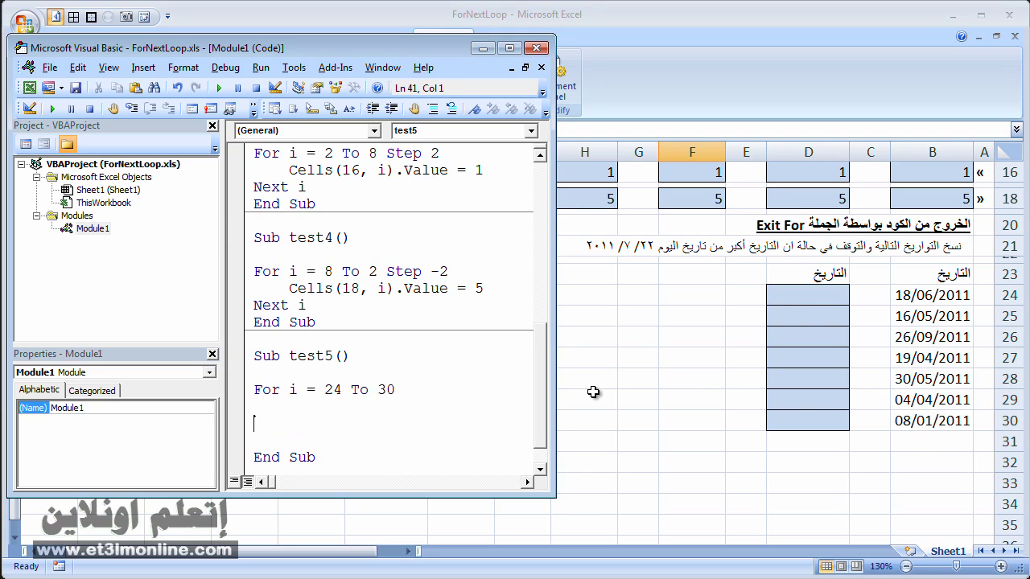
{"action": "type", "text": "nex"}
{"action": "type", "text": "t i"}
{"action": "key", "text": "Up"}
{"action": "key", "text": "Tab"}
- Fill the loop body with Cells(i, 4).Value = Cells(i, 2).Value
{"action": "type", "text": "cells"}
{"action": "type", "text": "(i"}
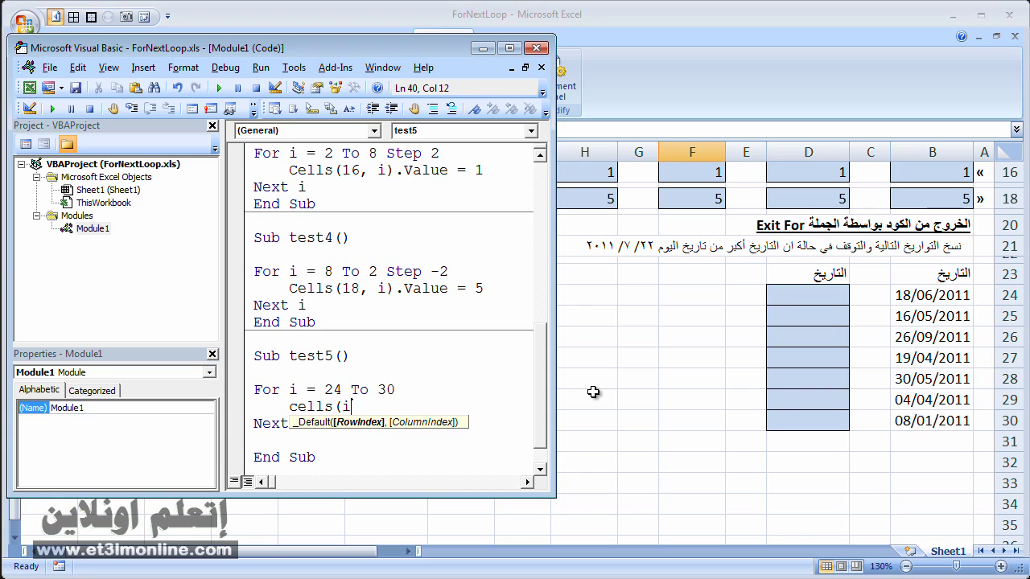
{"action": "type", "text": ","}
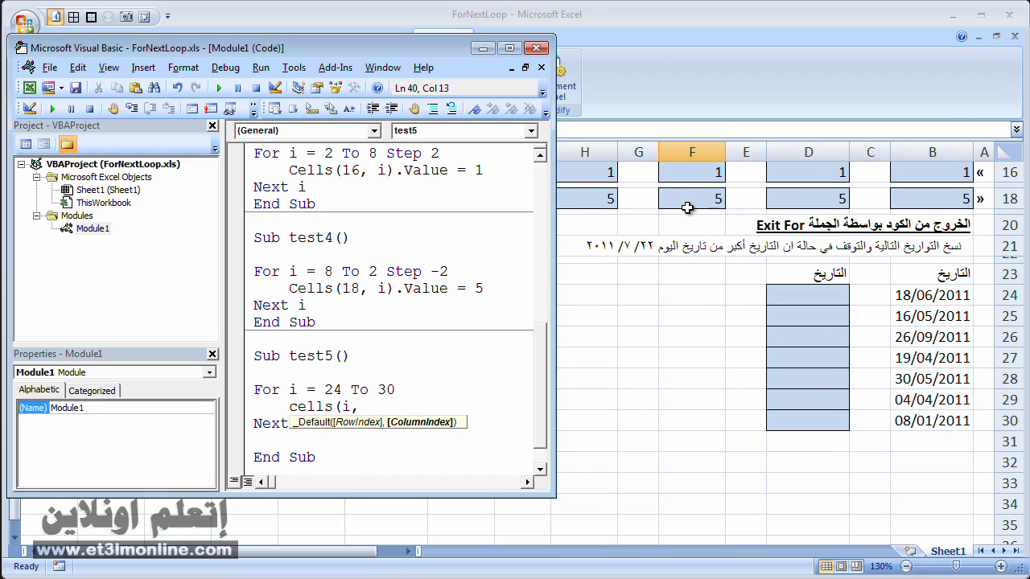
{"action": "type", "text": "4)"}
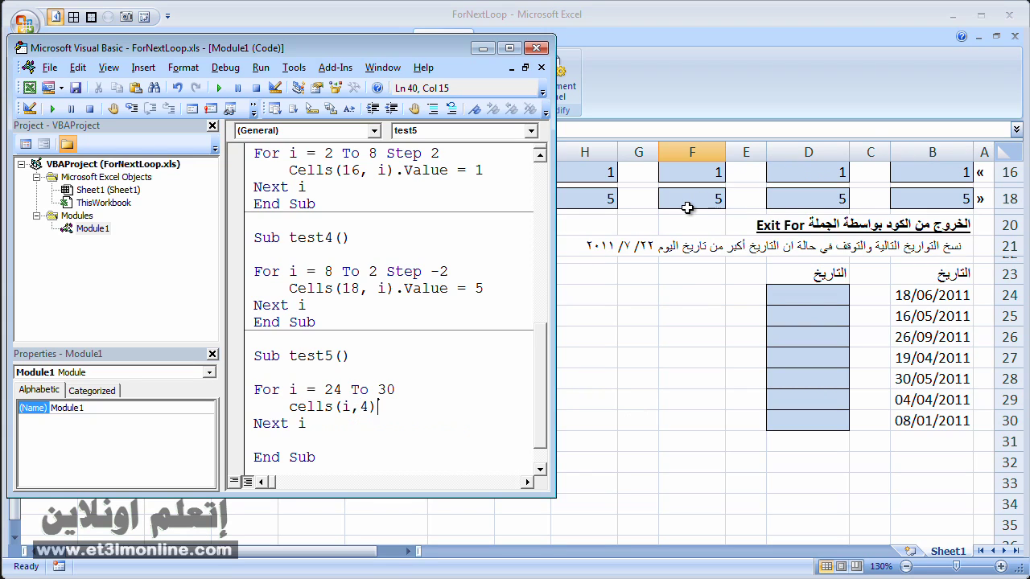
{"action": "type", "text": "vas"}
{"action": "type", "text": "ue"}
{"action": "type", "text": "="}
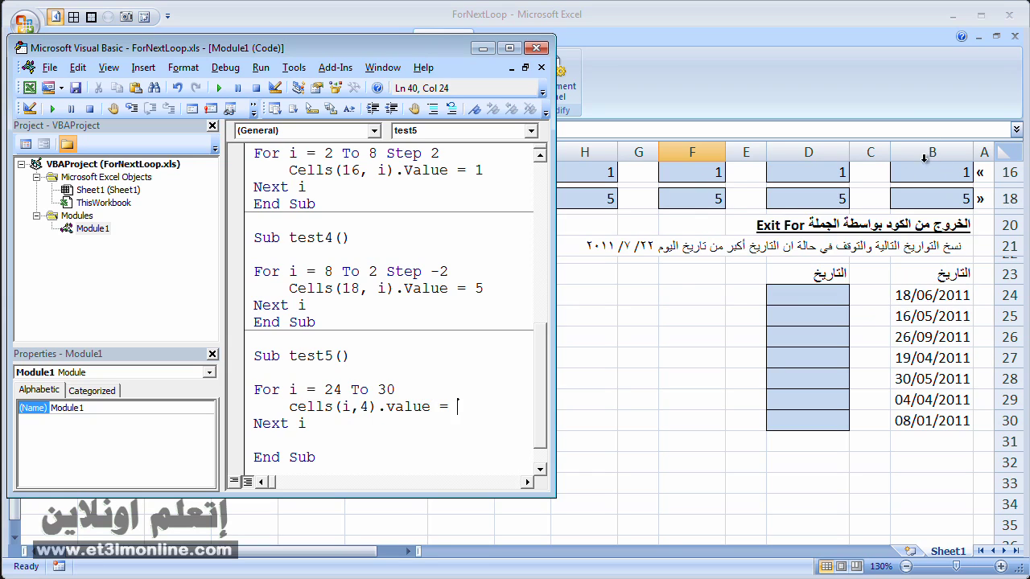
{"action": "mouse_move", "coordinate": [289, 406]}
{"action": "left_mouse_down"}
{"action": "mouse_move", "coordinate": [430, 407]}
{"action": "mouse_move", "coordinate": [419, 410]}
{"action": "left_mouse_up"}
{"action": "key", "text": "ctrl+c"}
{"action": "left_click", "coordinate": [486, 407]}
{"action": "key", "text": "ctrl+v"}
{"action": "double_click", "coordinate": [399, 406]}
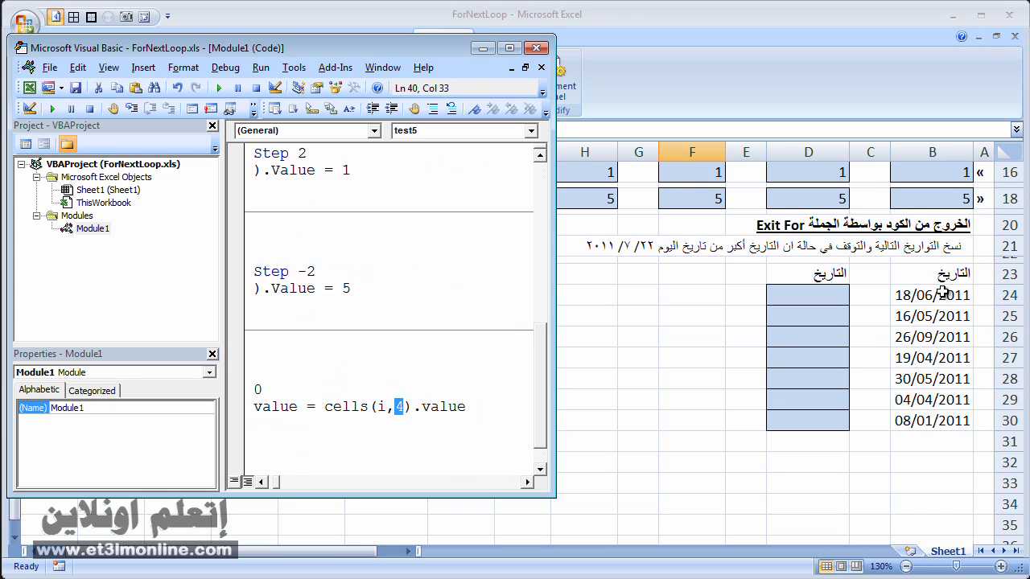
{"action": "type", "text": "2"}
- Run test5 to copy the dates into D24:D30
{"action": "left_click", "coordinate": [260, 481]}
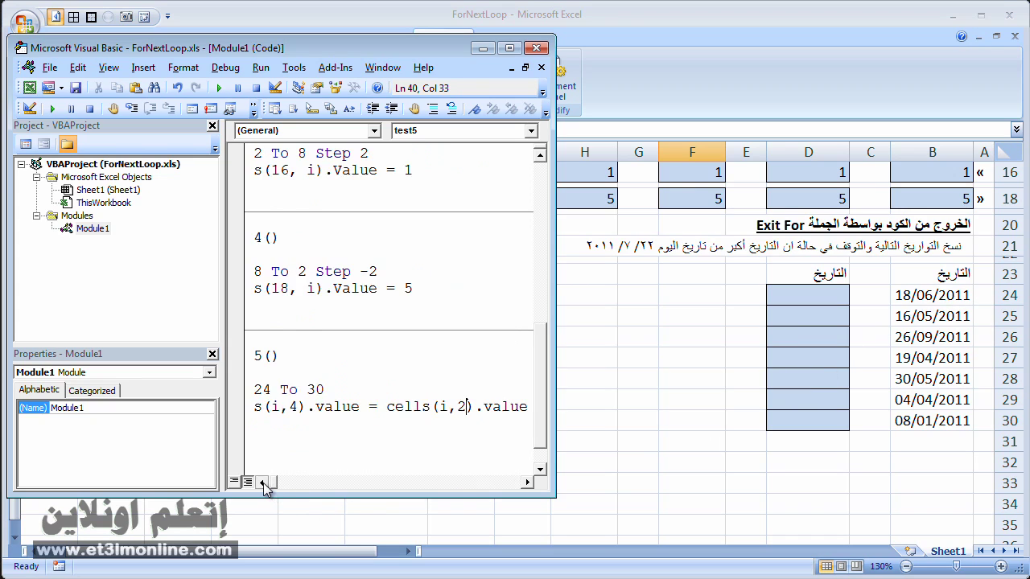
{"action": "left_click", "coordinate": [310, 403]}
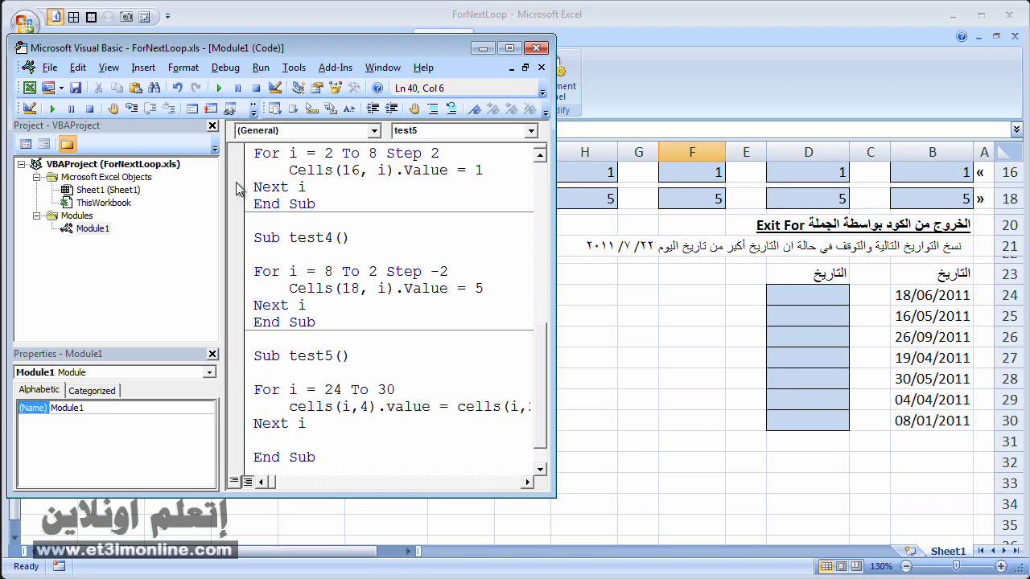
{"action": "left_click", "coordinate": [219, 88]}
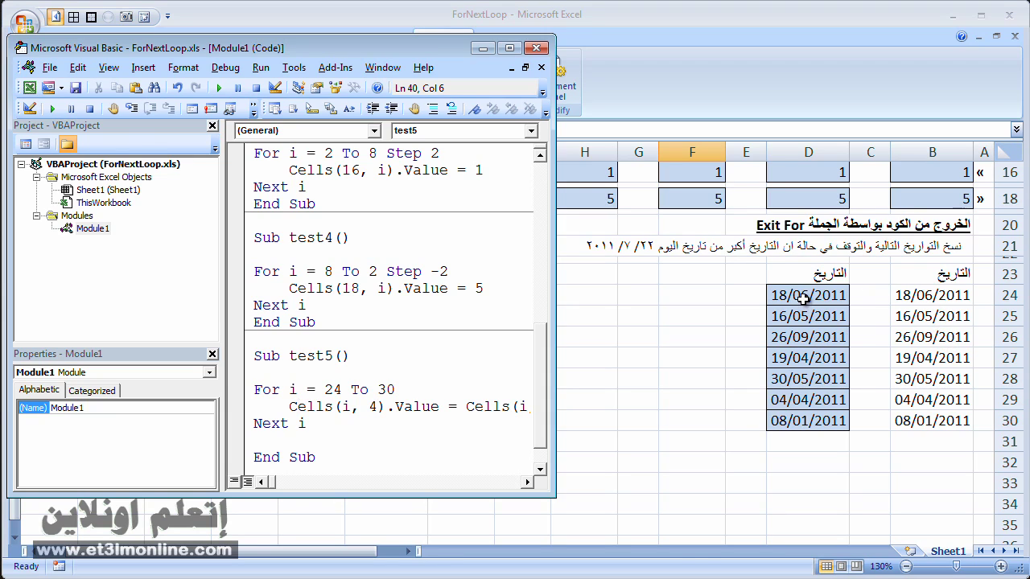
- Empty D24:D30 and insert a blank line below test5's For i = 24 To 30 header
{"action": "left_click_drag", "start_coordinate": [803, 294], "coordinate": [824, 420]}
{"action": "key", "text": "Delete"}
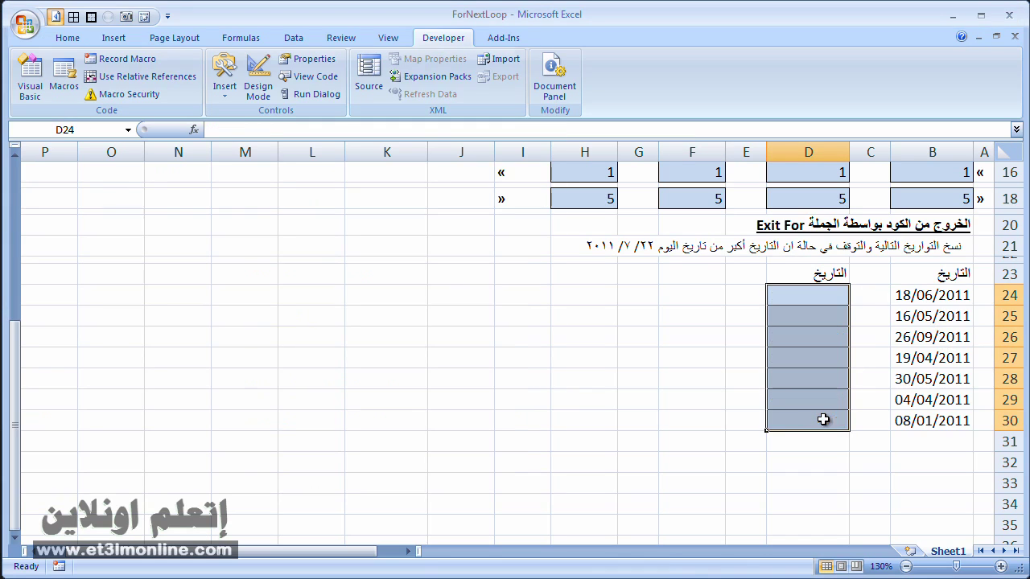
{"action": "key", "text": "alt+F11"}
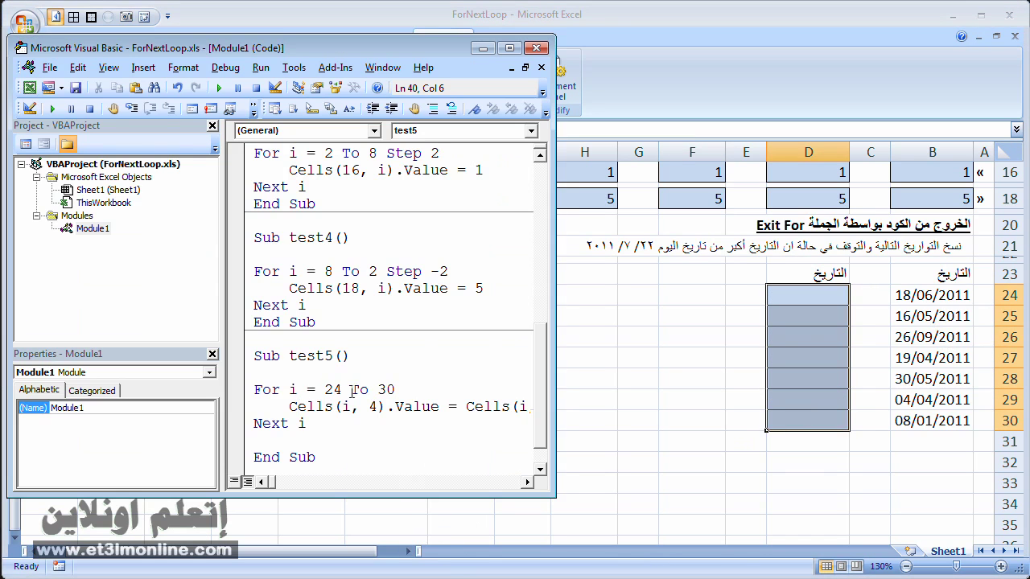
{"action": "left_click", "coordinate": [446, 389]}
{"action": "key", "text": "Return"}
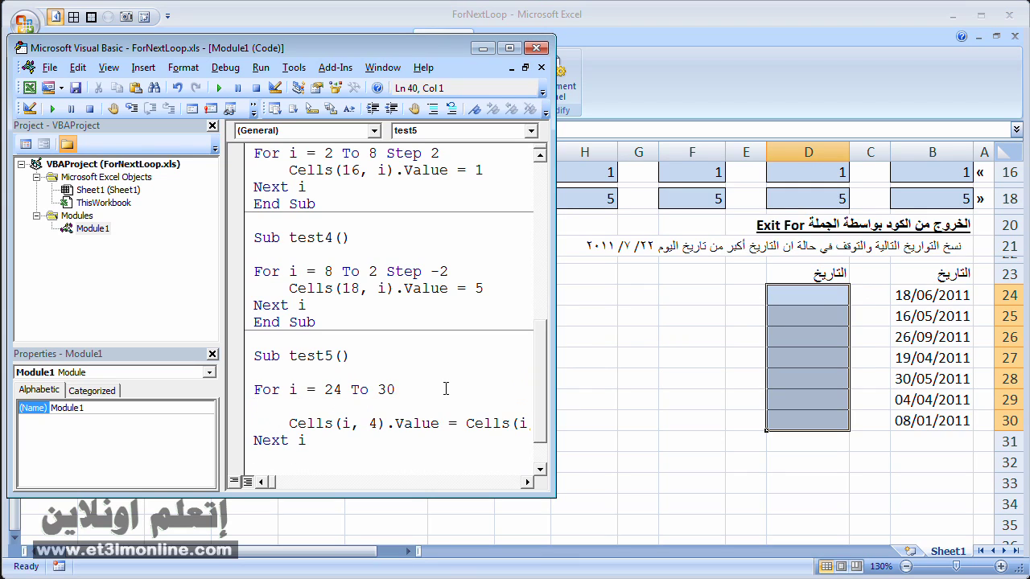
- Insert If Cells(i, 2) > Date Then Exit For at the top of test5's loop
{"action": "type", "text": "if "}
{"action": "type", "text": "cells"}
{"action": "type", "text": "("}
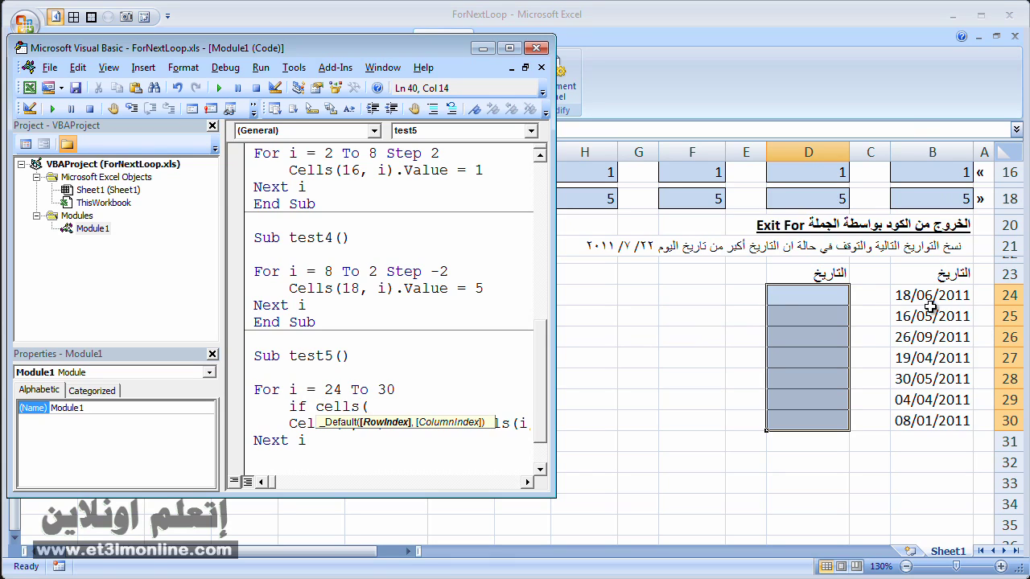
{"action": "type", "text": "i"}
{"action": "type", "text": ","}
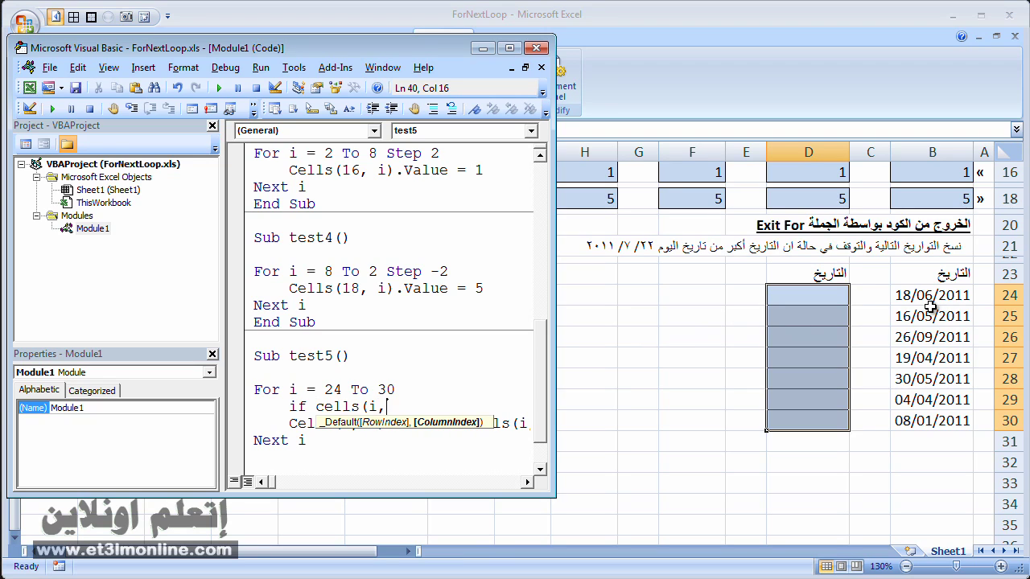
{"action": "type", "text": "2) "}
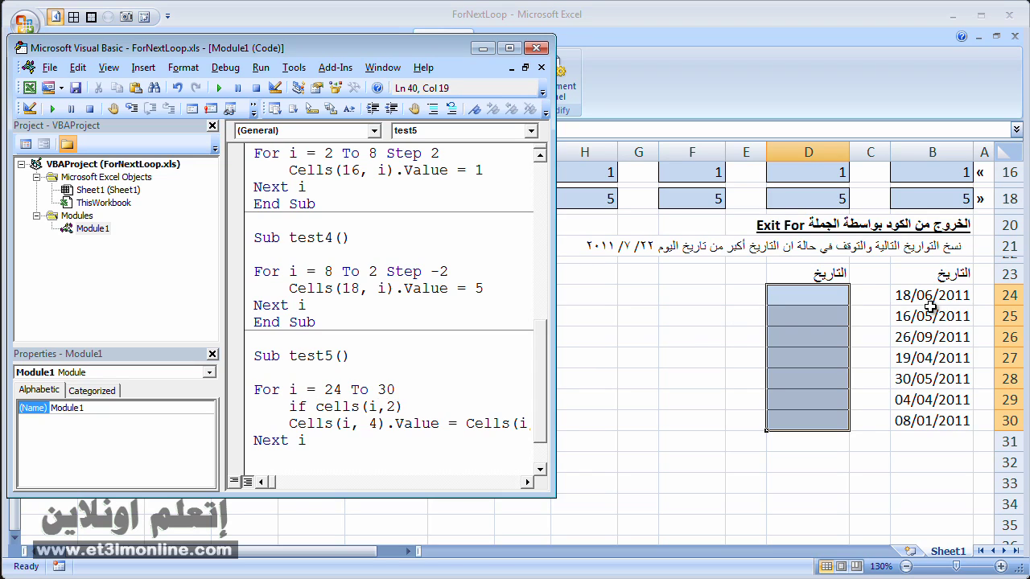
{"action": "type", "text": ">"}
{"action": "type", "text": "date"}
{"action": "type", "text": "t"}
{"action": "type", "text": "hen "}
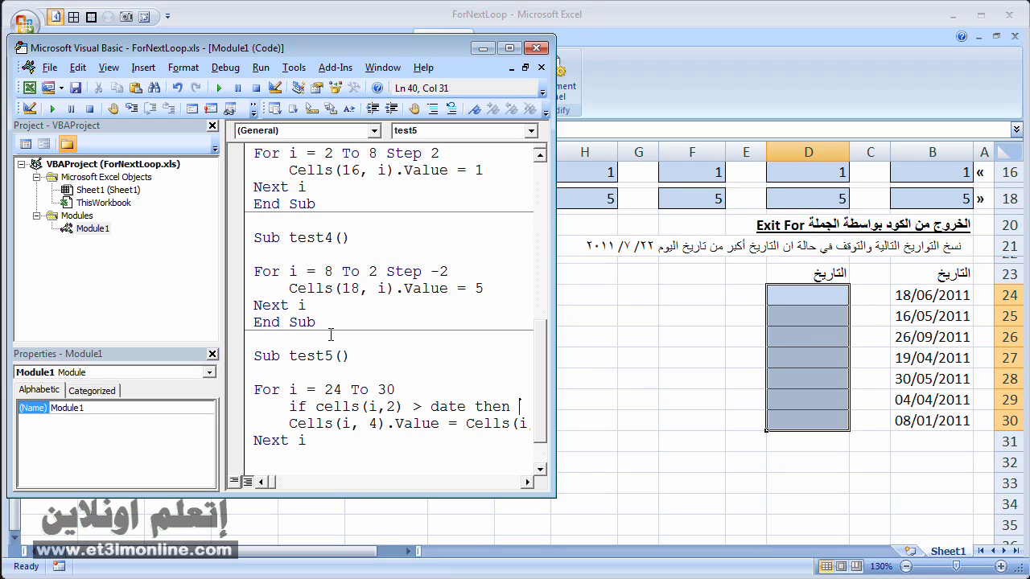
{"action": "type", "text": "ex"}
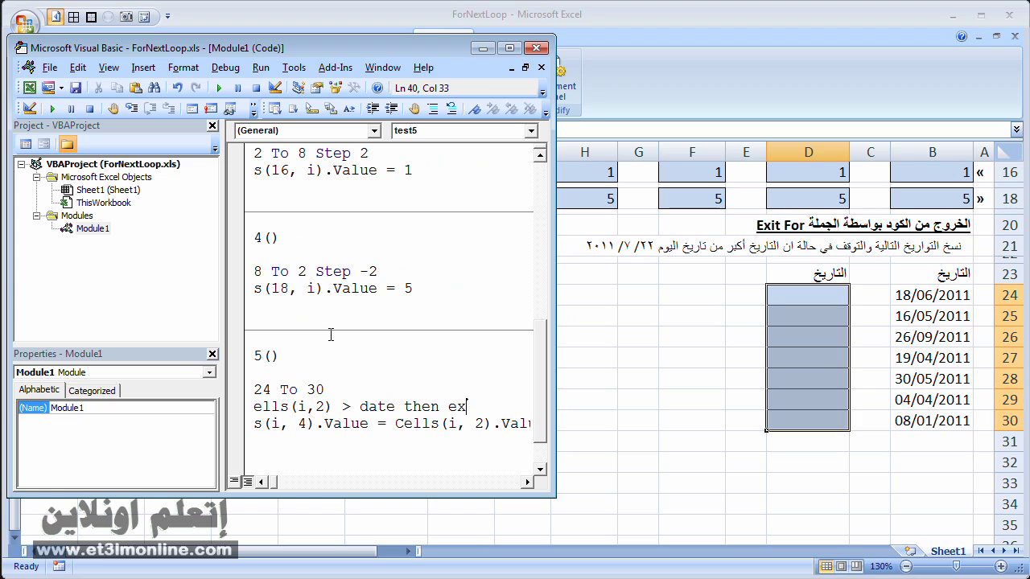
{"action": "type", "text": "it for"}
{"action": "left_click", "coordinate": [343, 443]}
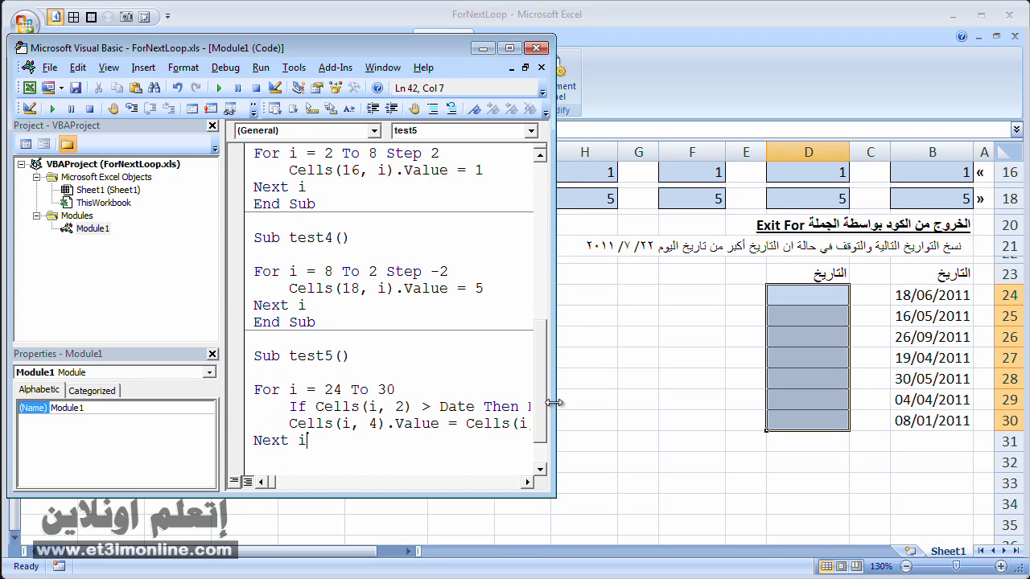
{"action": "left_click_drag", "start_coordinate": [554, 402], "coordinate": [639, 403]}
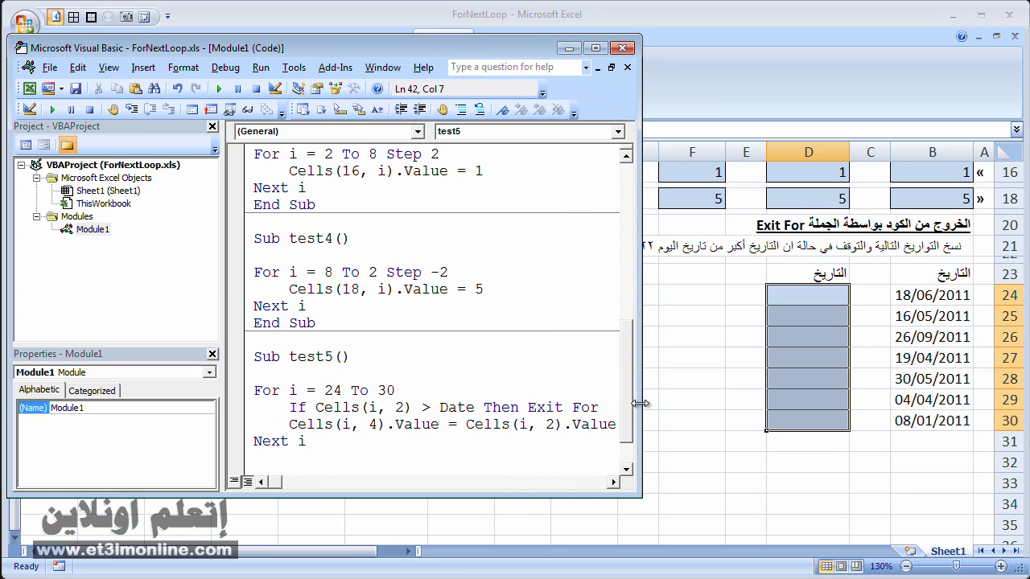
- Run test5 to check the Exit For, then clear the dates copied into D24:D25
{"action": "left_click", "coordinate": [413, 424]}
{"action": "left_click", "coordinate": [218, 89]}
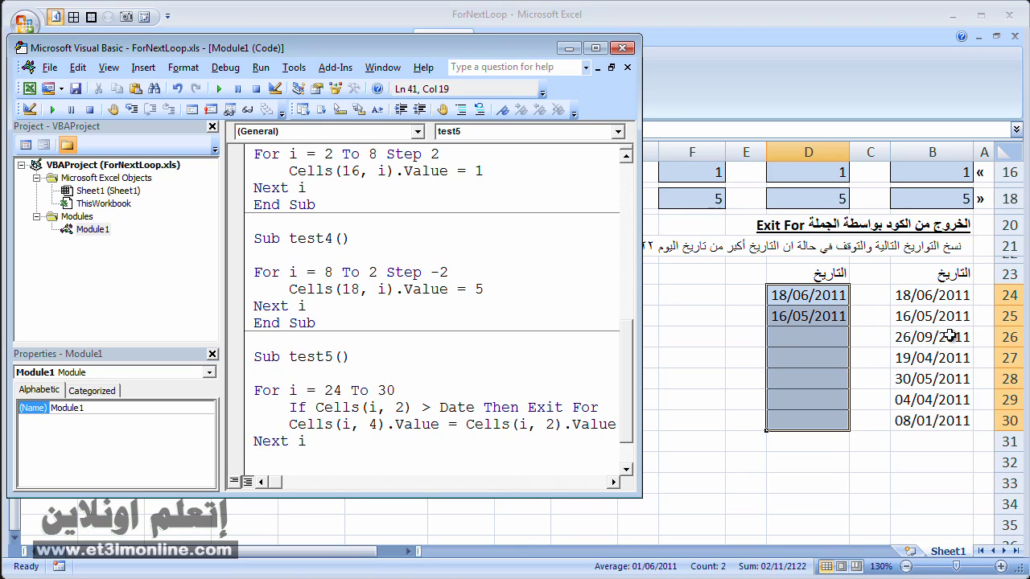
{"action": "left_click", "coordinate": [927, 342]}
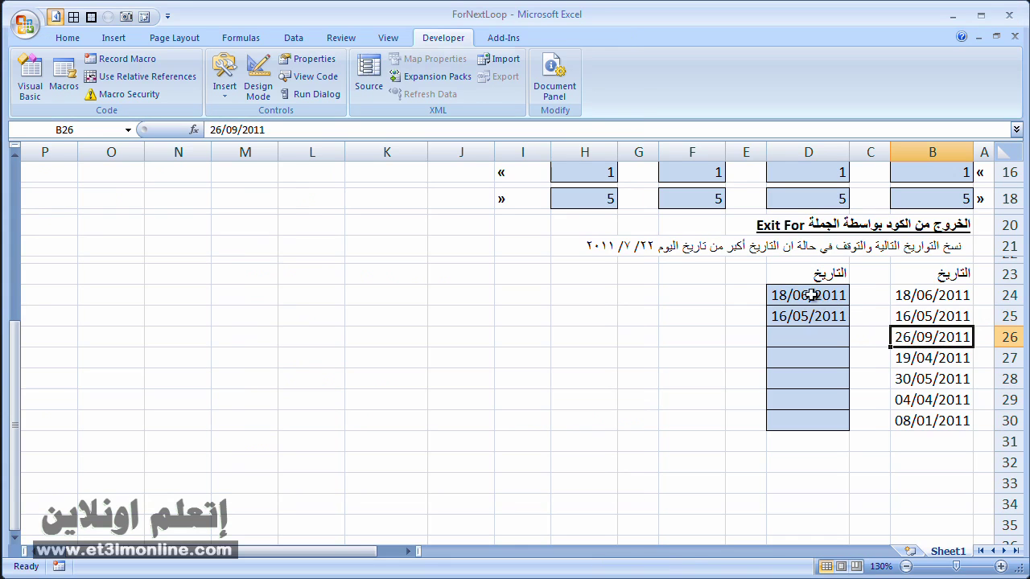
{"action": "left_click_drag", "start_coordinate": [811, 295], "coordinate": [823, 314]}
{"action": "key", "text": "Delete"}
- Change B26's date to 26/04/2011 and B29's to 04/09/2011, then return to the VBA editor
{"action": "left_click", "coordinate": [928, 336]}
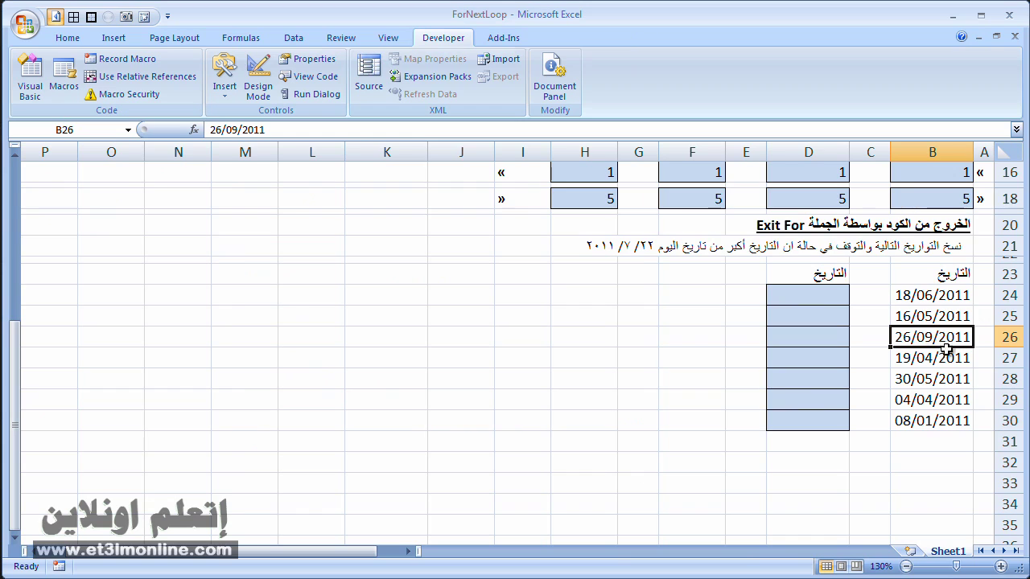
{"action": "double_click", "coordinate": [932, 337]}
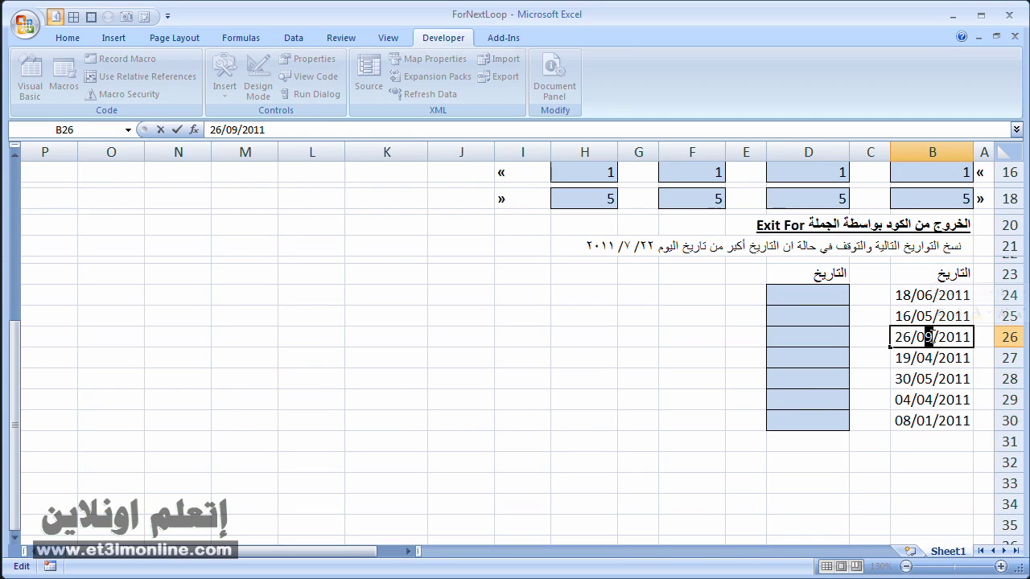
{"action": "type", "text": "4"}
{"action": "key", "text": "Return"}
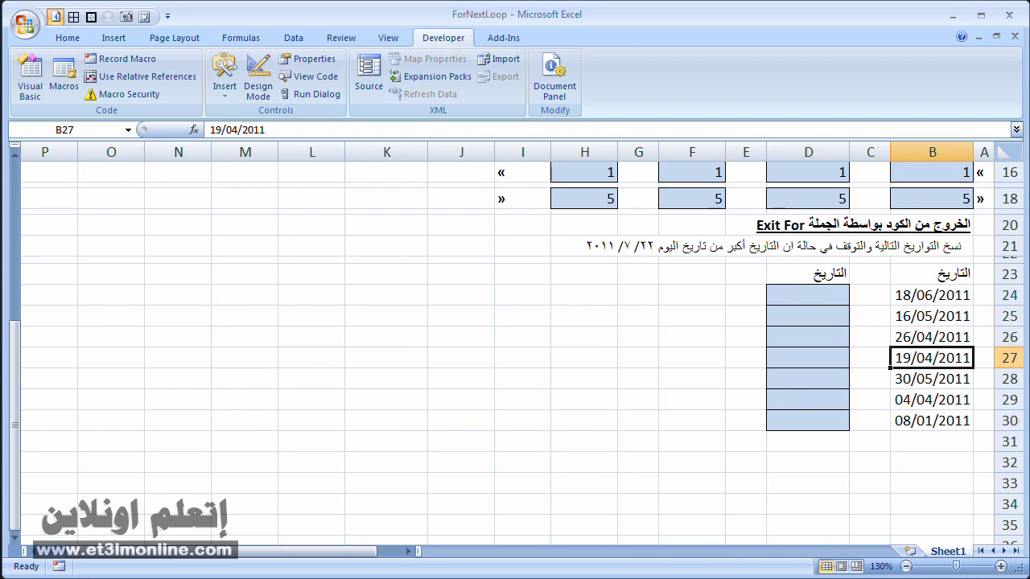
{"action": "double_click", "coordinate": [941, 403]}
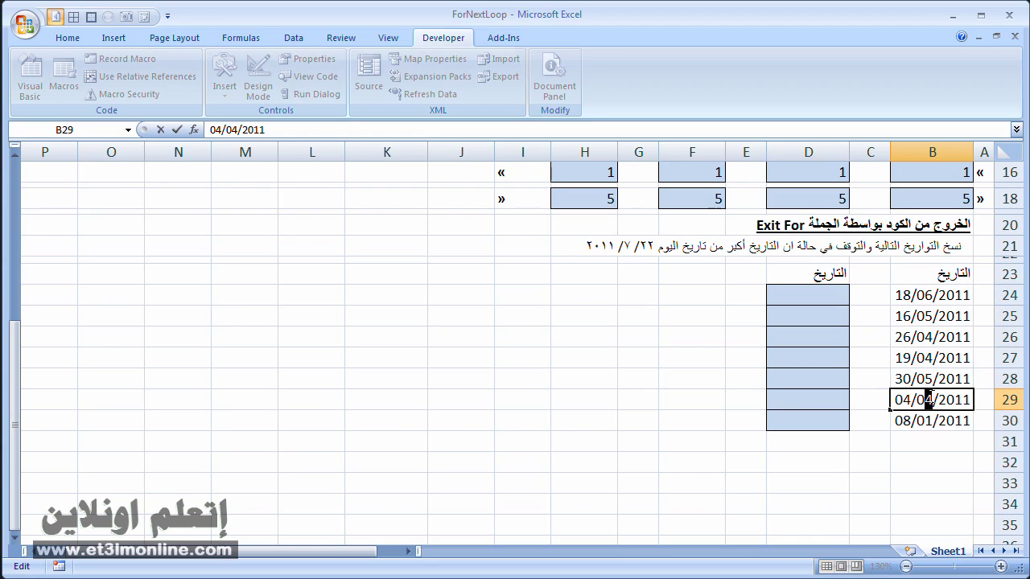
{"action": "left_click_drag", "start_coordinate": [928, 400], "coordinate": [934, 400]}
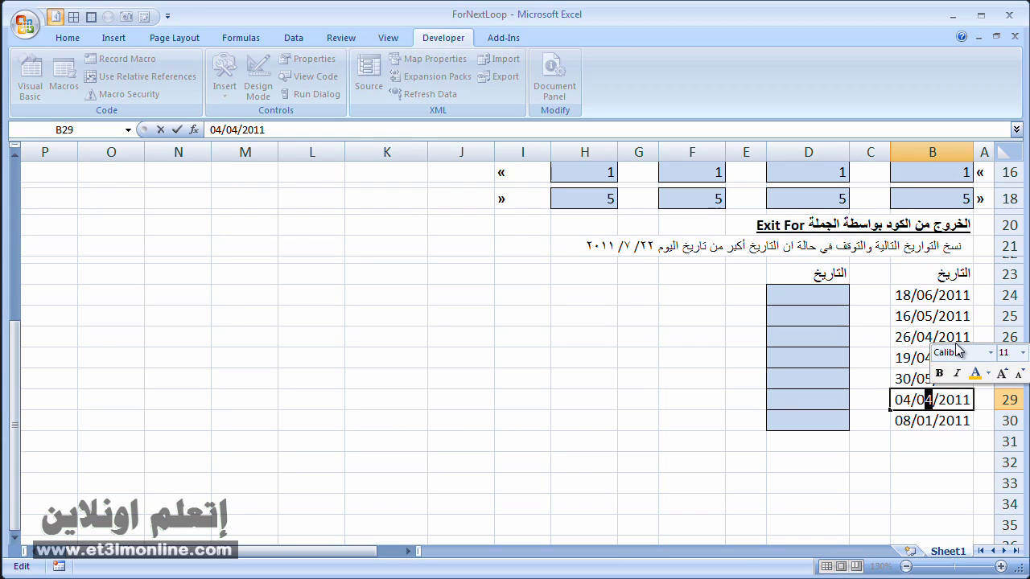
{"action": "type", "text": "9"}
{"action": "key", "text": "Return"}
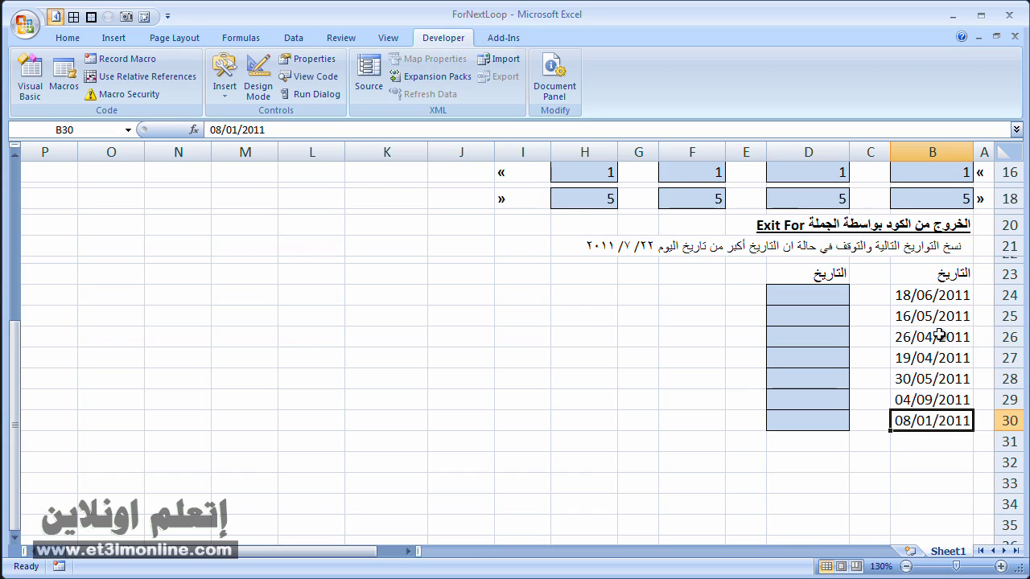
{"action": "key", "text": "alt+F11"}
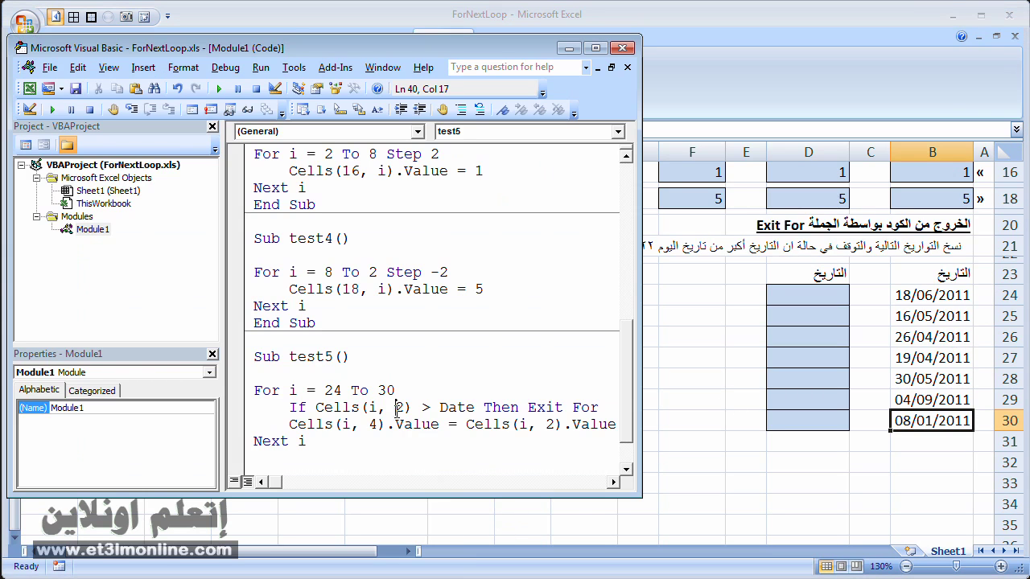
- Rerun test5 on the edited dates, filling D24:D28 and stopping before 04/09/2011
{"action": "left_click", "coordinate": [219, 89]}
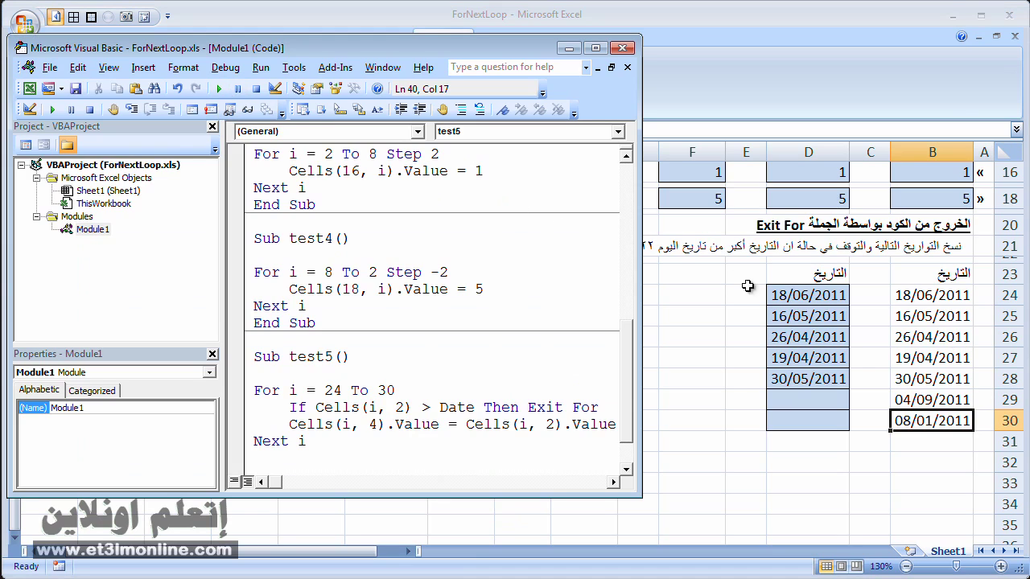